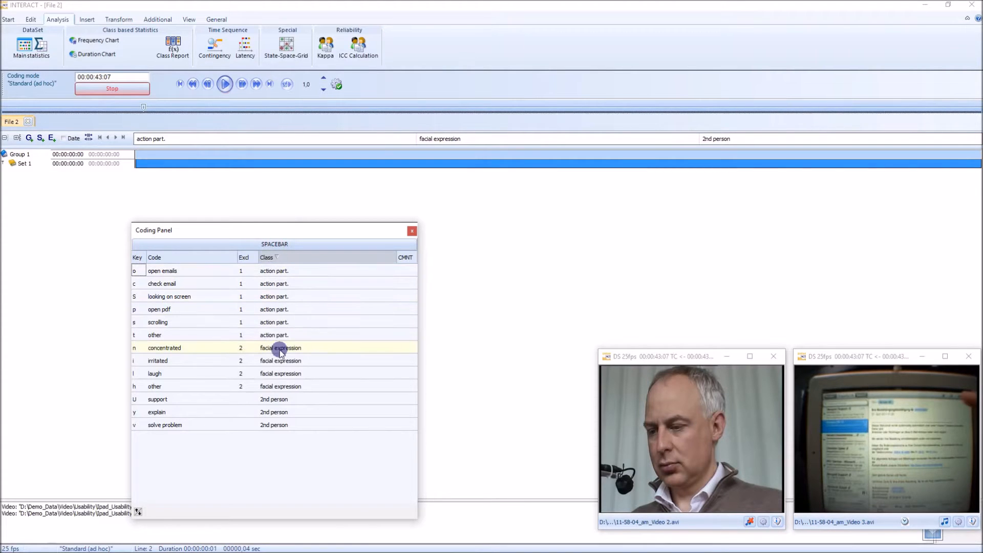
- Play the video and code the action part. events open emails, check email, looking on screen, open pdf, scrolling and other in sequence
click(225, 85)
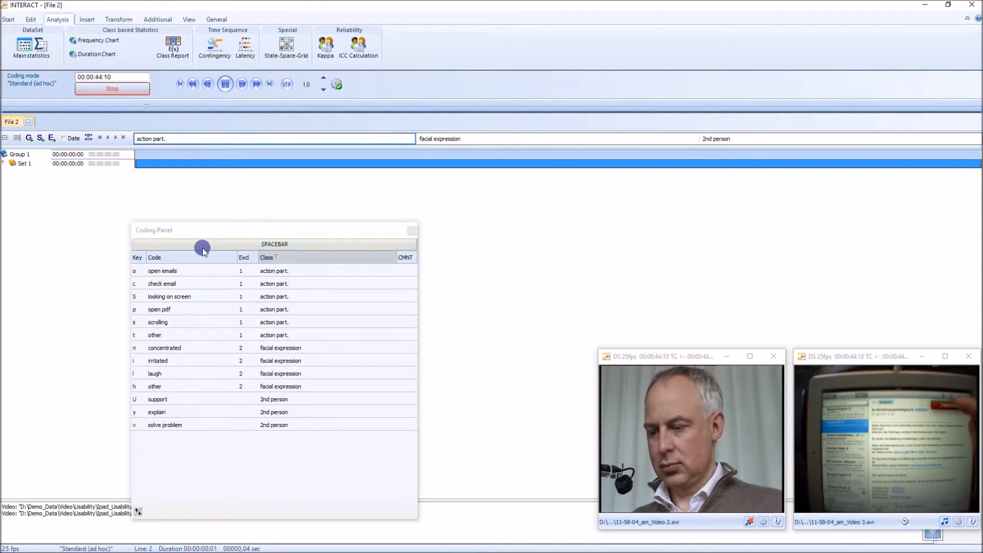
click(199, 273)
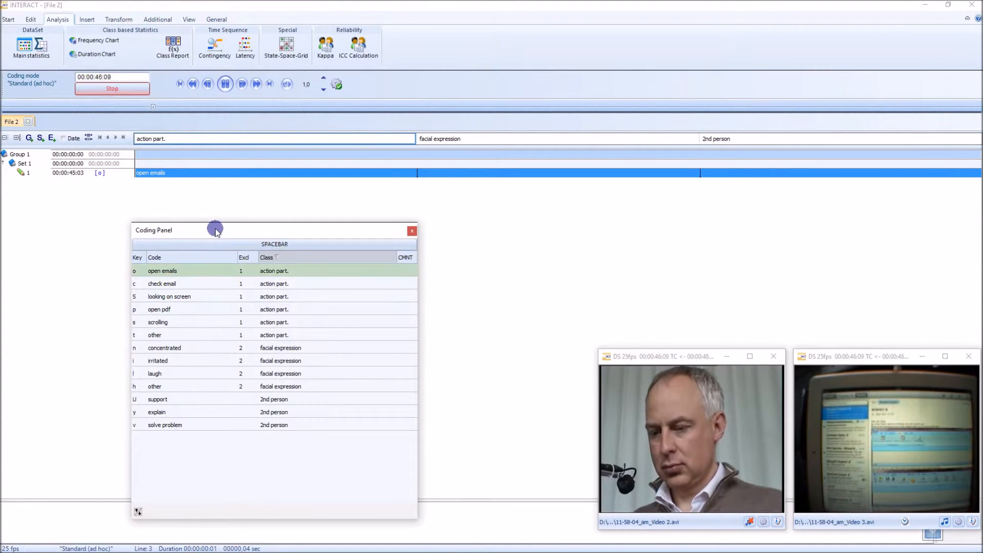
drag(213, 228, 219, 270)
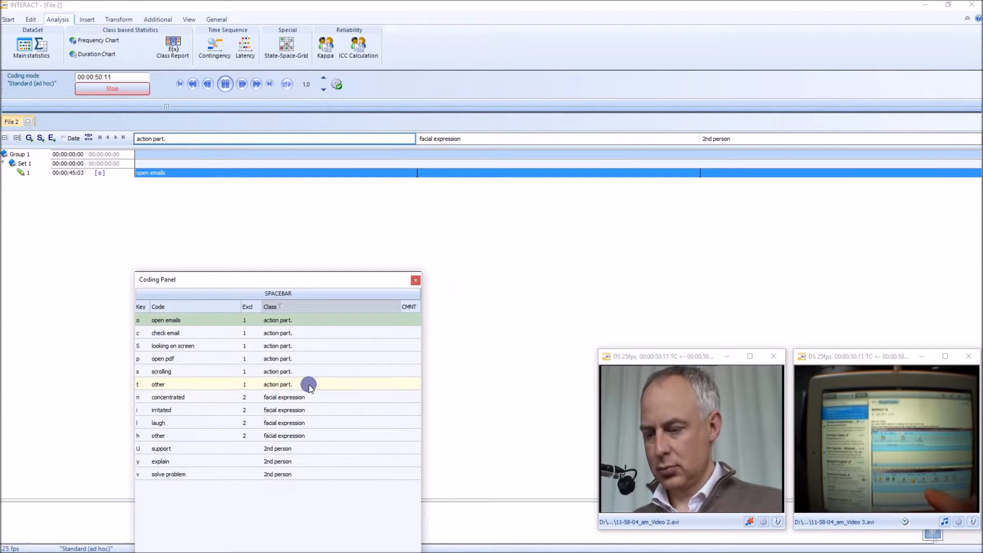
click(221, 333)
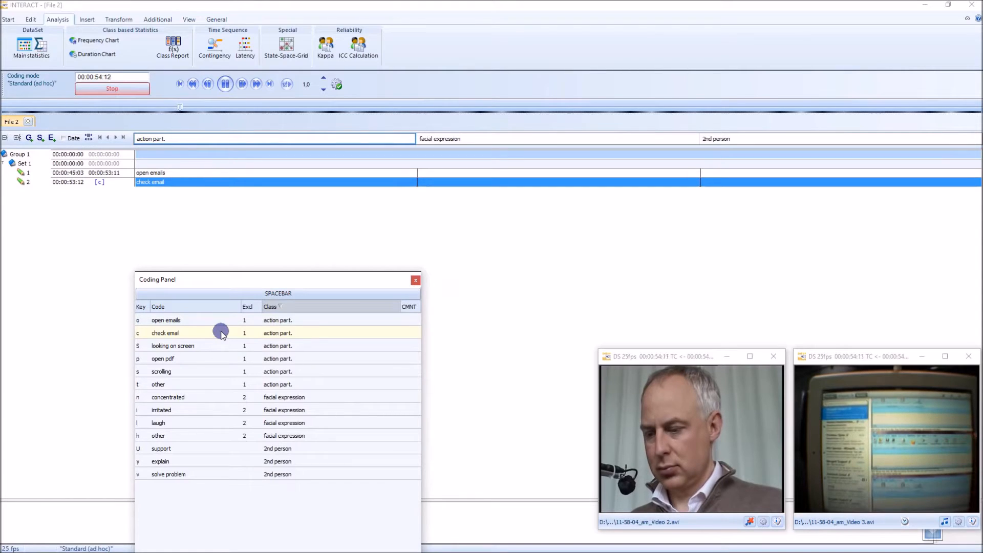
click(229, 345)
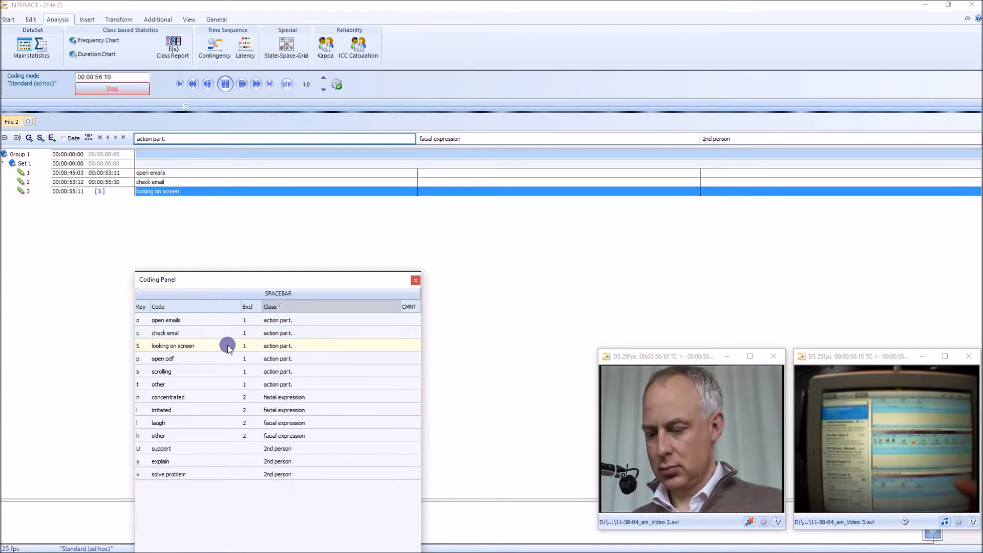
click(289, 359)
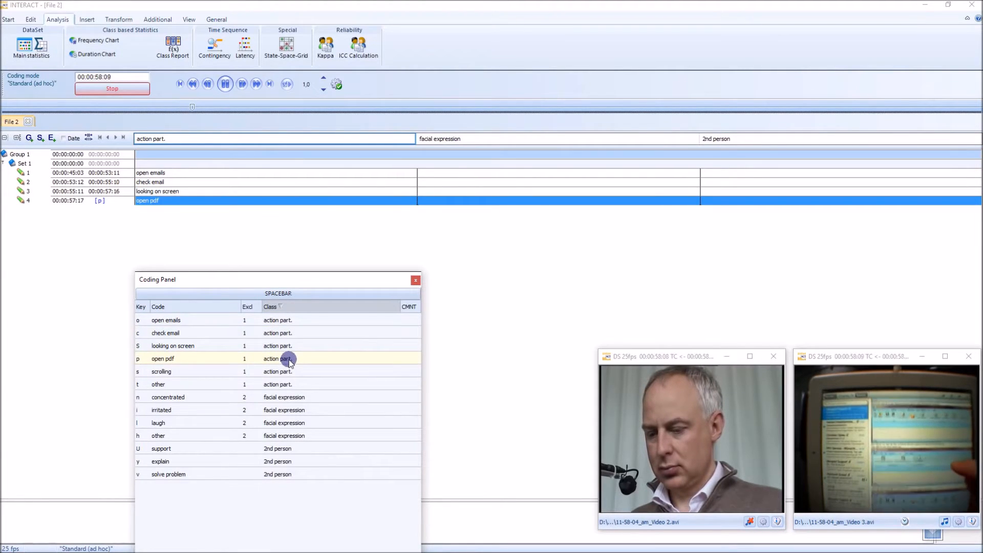
click(290, 372)
click(291, 385)
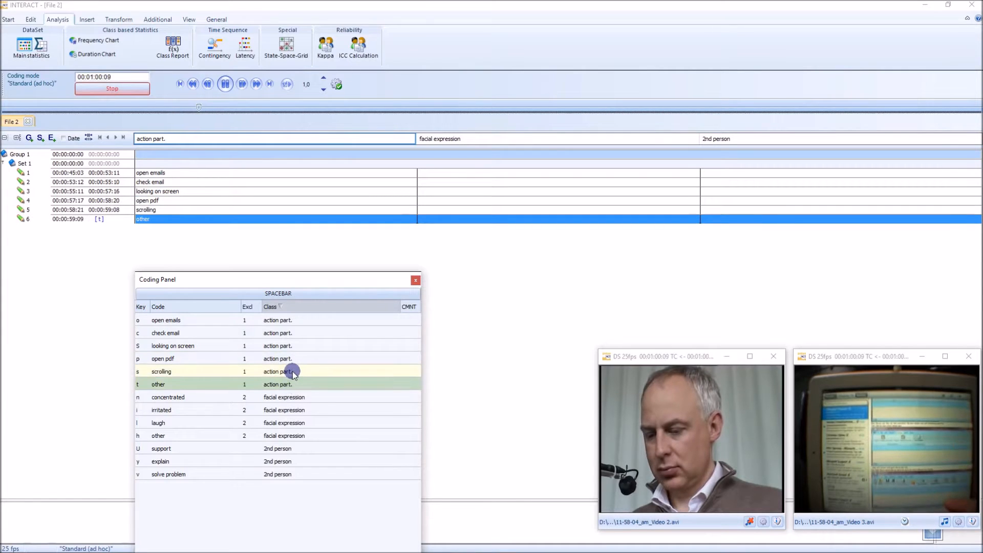
- Code the following actions in the running video as scrolling, open pdf, looking on screen, check email and open emails
click(293, 372)
click(293, 359)
click(293, 346)
click(300, 338)
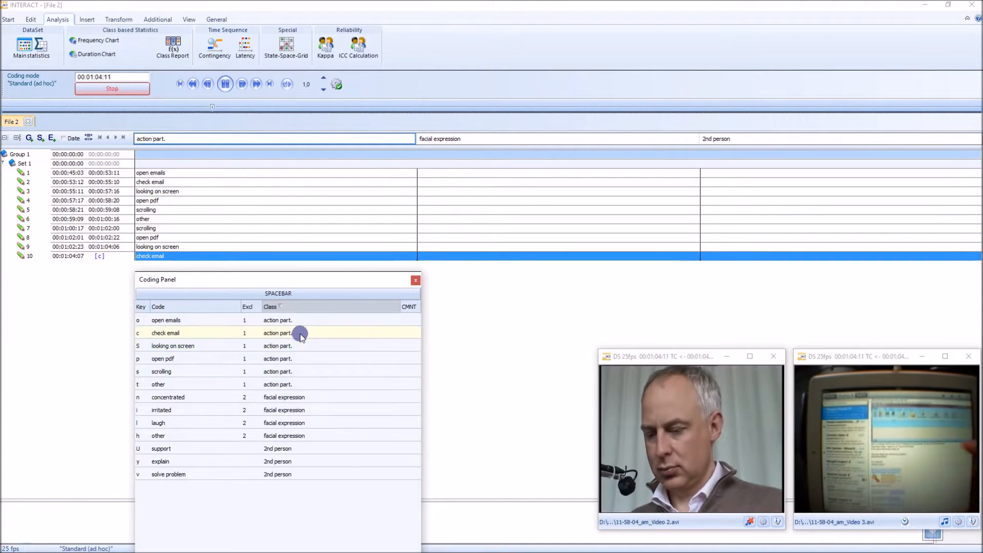
click(300, 321)
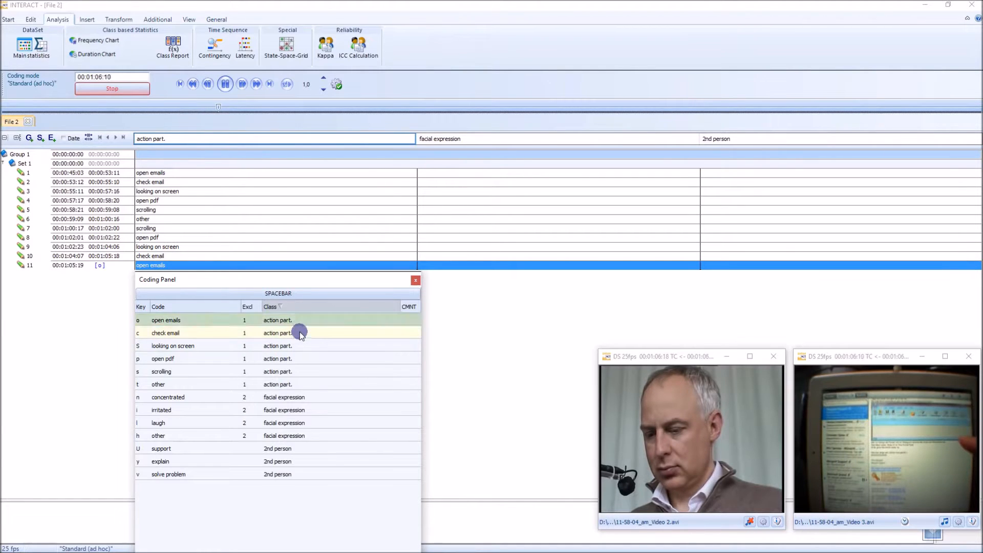
- Code check email, looking on screen, open pdf and scrolling, and move the Coding Panel clear of the recorded action codes
click(301, 334)
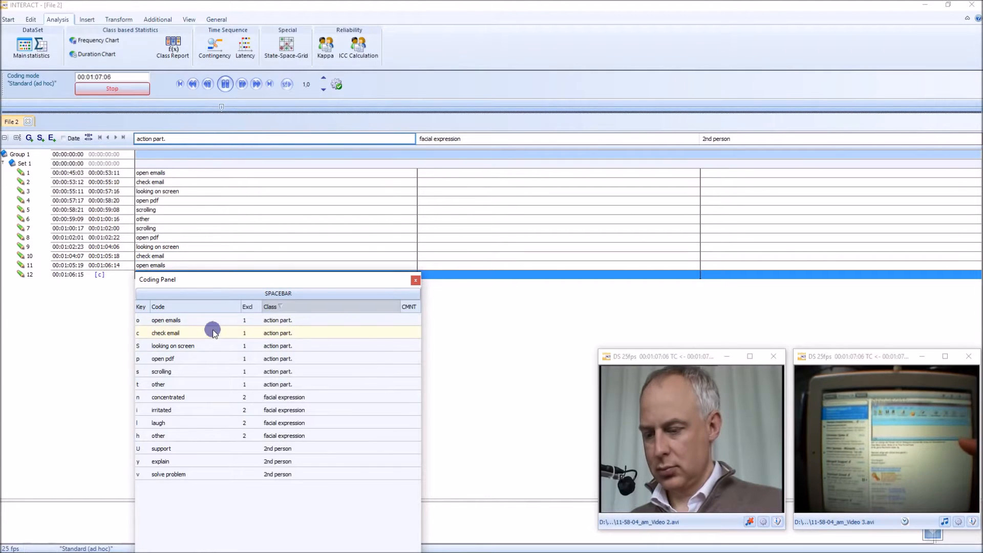
click(300, 346)
click(302, 360)
click(301, 371)
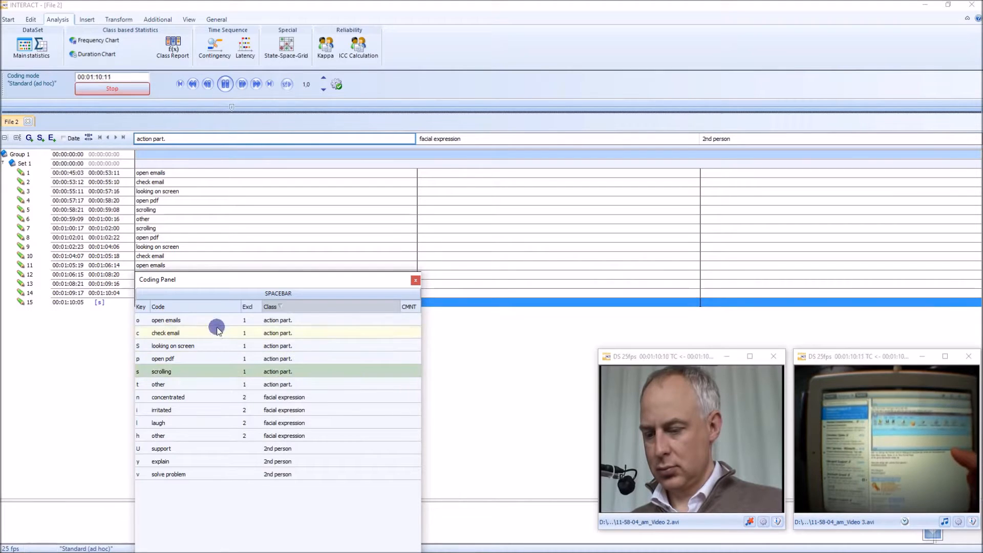
drag(193, 279, 349, 282)
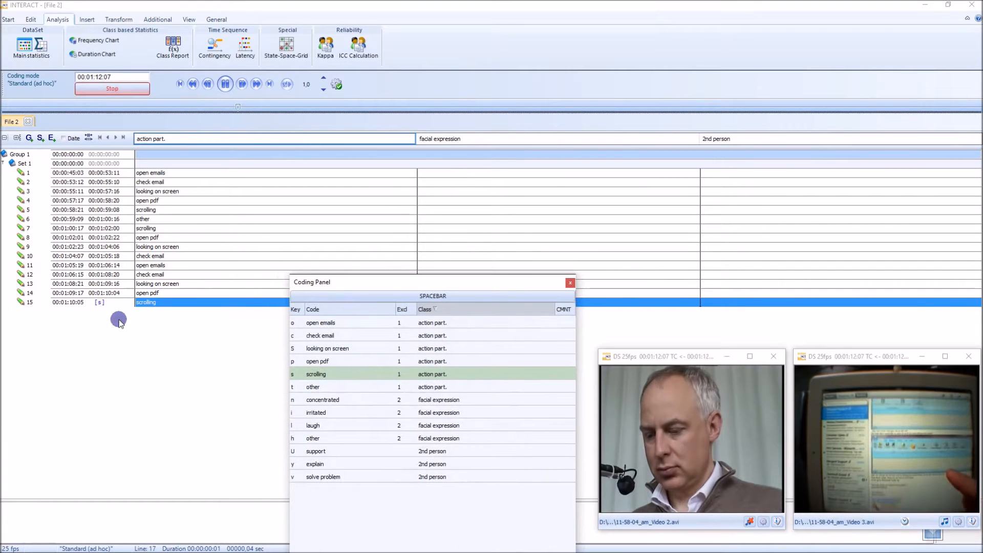
- Code open pdf, looking on screen, check email and open emails as the last actions, and stop the observation
click(432, 362)
click(431, 348)
click(429, 335)
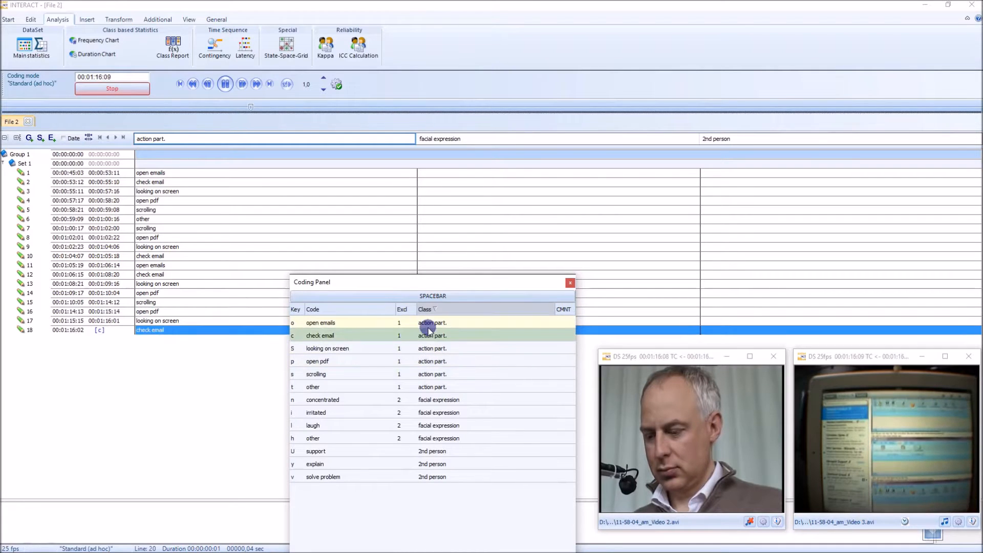
click(428, 325)
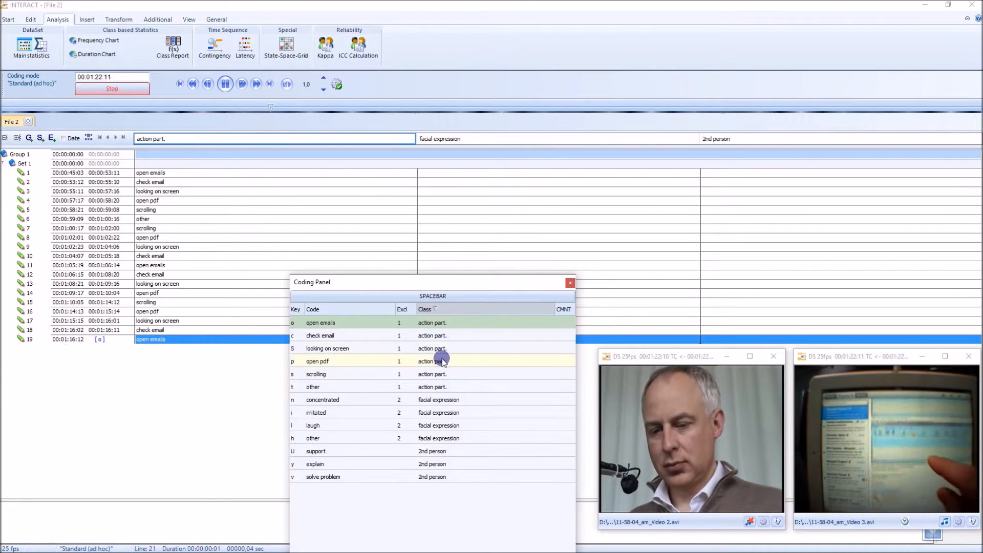
click(128, 89)
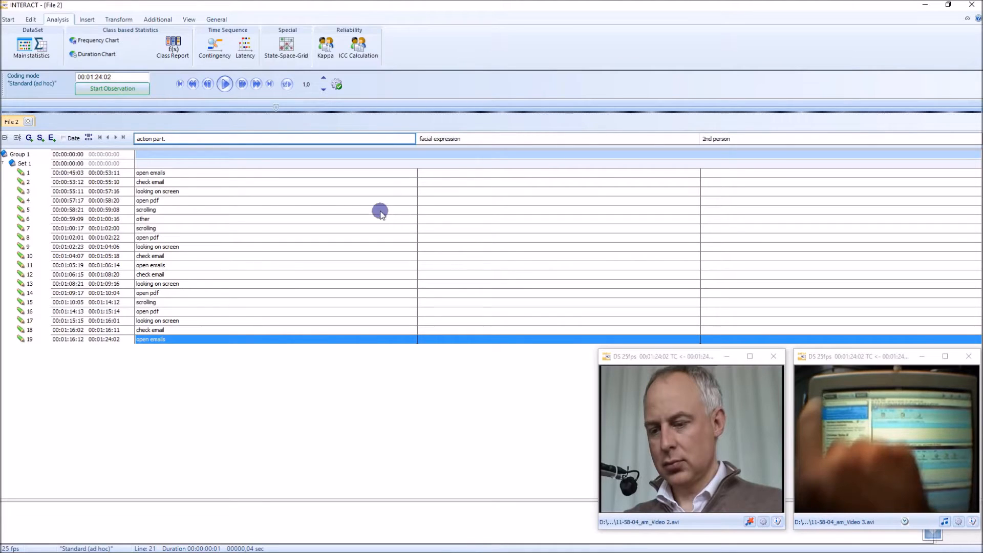
- Chart all preselected codes on a time line, shrink and reposition the chart beside the event list, and examine the action sequence
click(30, 47)
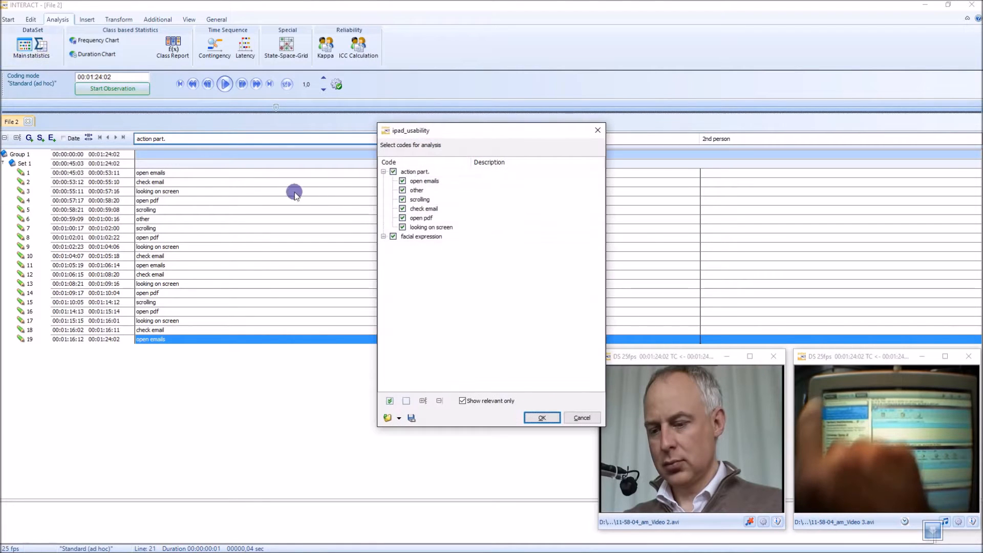
click(536, 419)
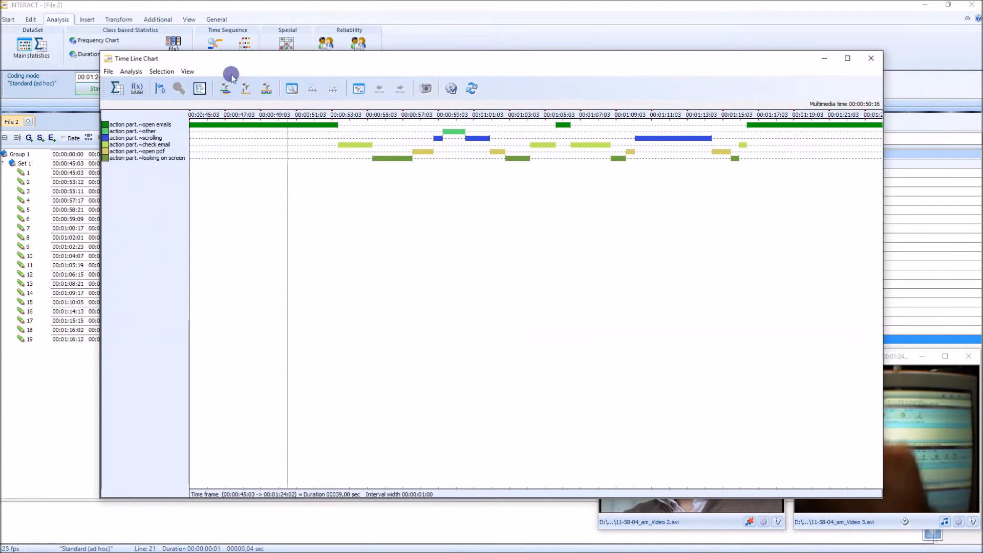
drag(97, 51, 175, 285)
drag(246, 294, 249, 32)
click(234, 101)
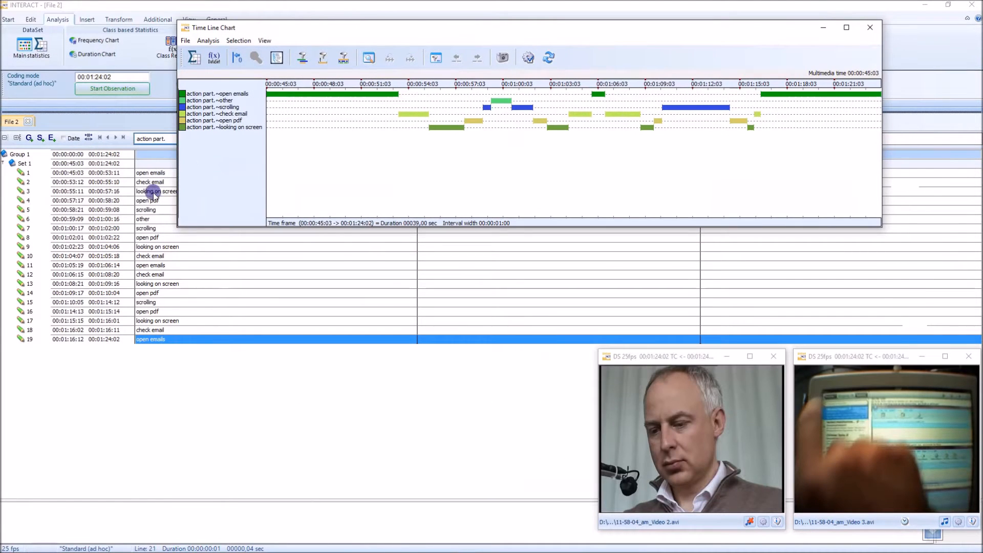
drag(266, 96, 589, 115)
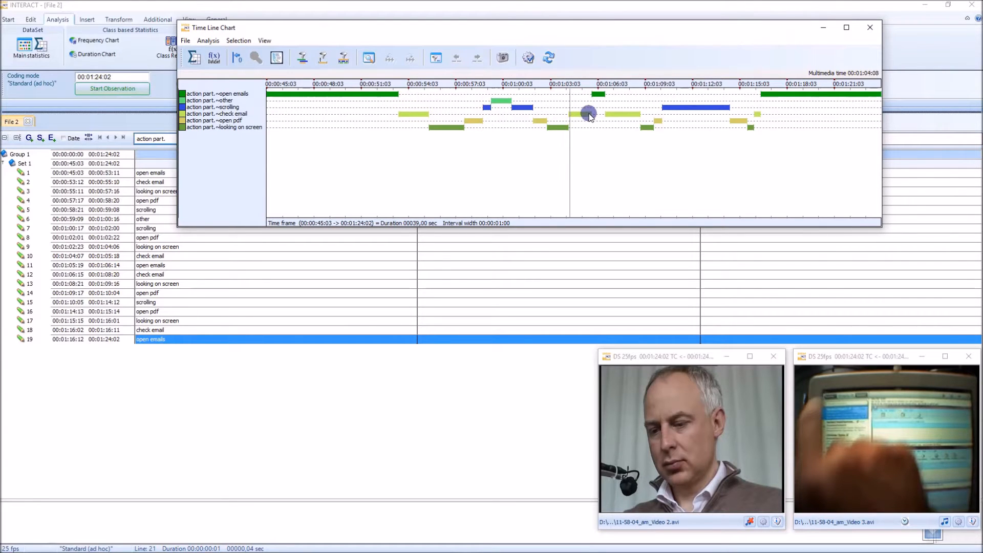
- Return the videos to the start time of the first open emails event and close the Time Line Chart
click(183, 249)
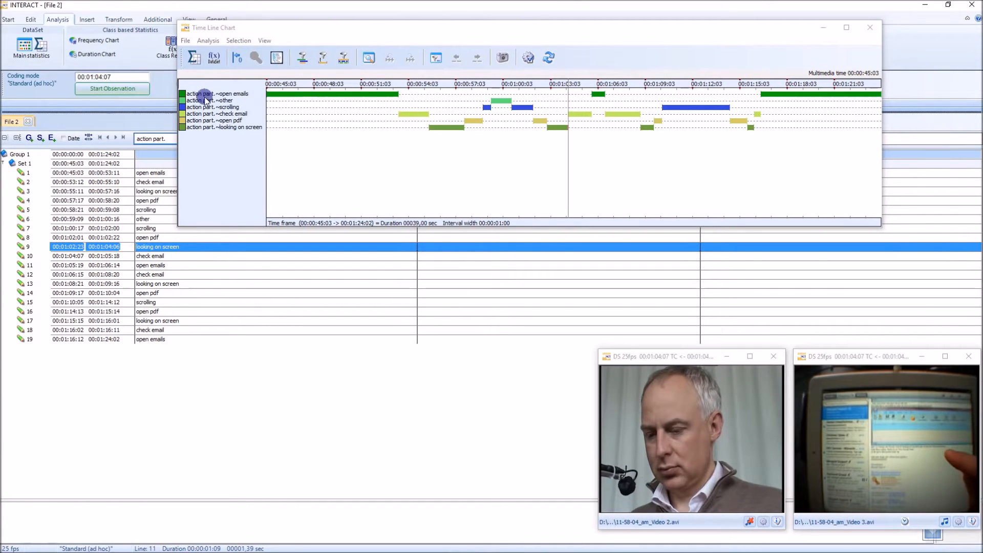
click(58, 172)
click(189, 40)
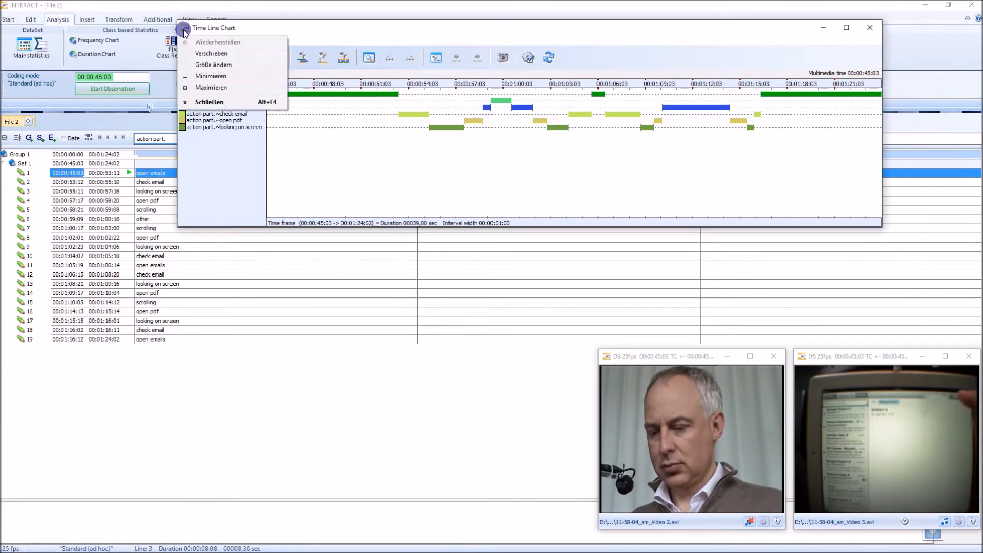
click(205, 99)
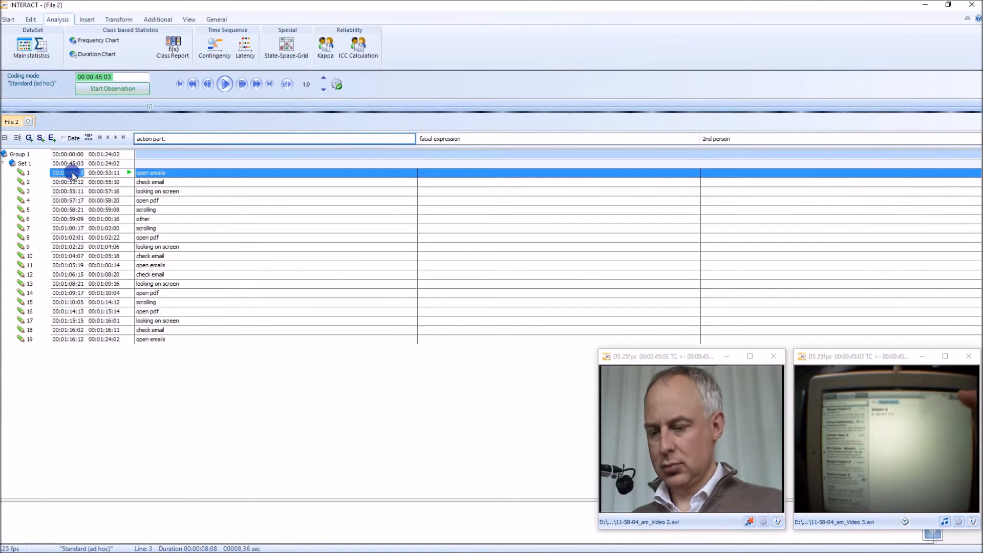
- Start a second observation pass with the video playing and code the facial expressions concentrated, irritated and other
click(122, 89)
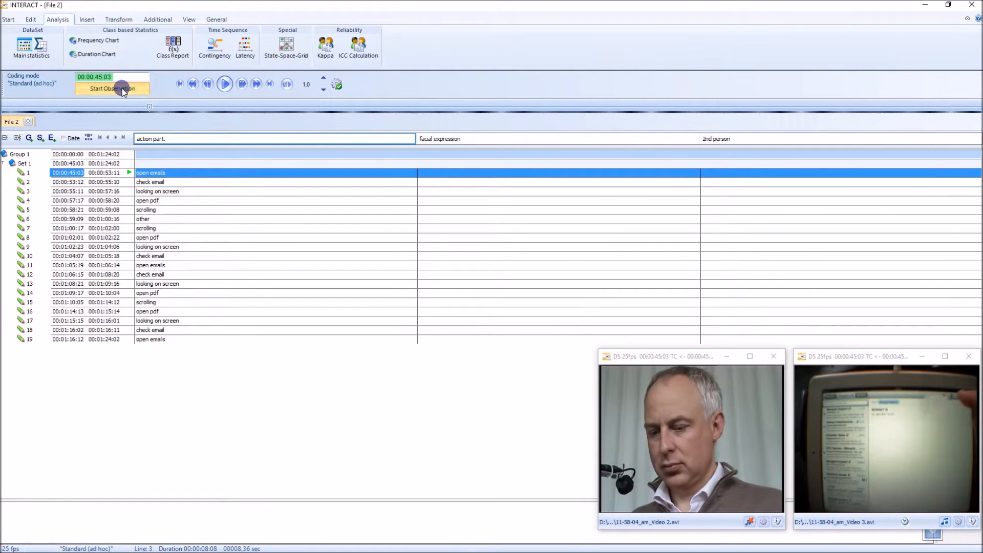
click(224, 83)
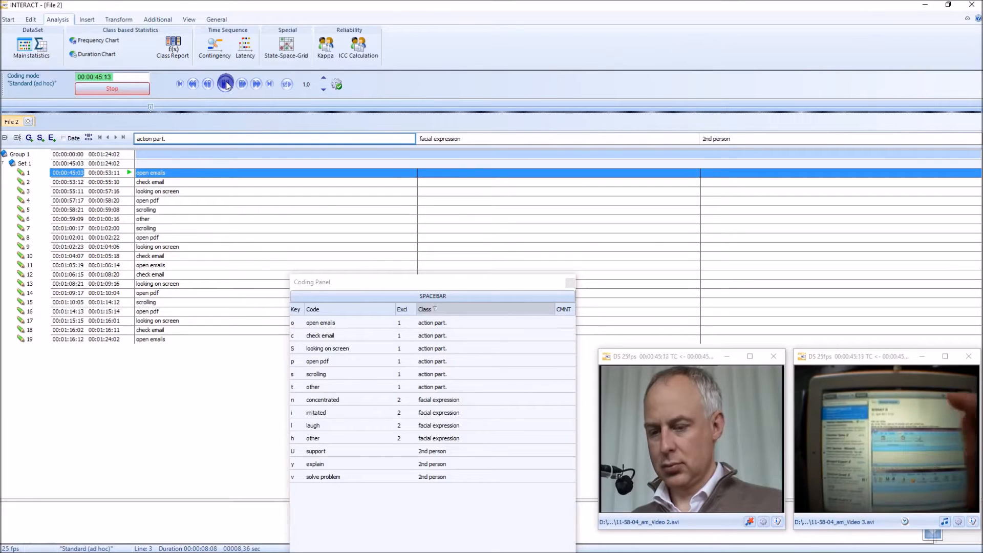
click(448, 403)
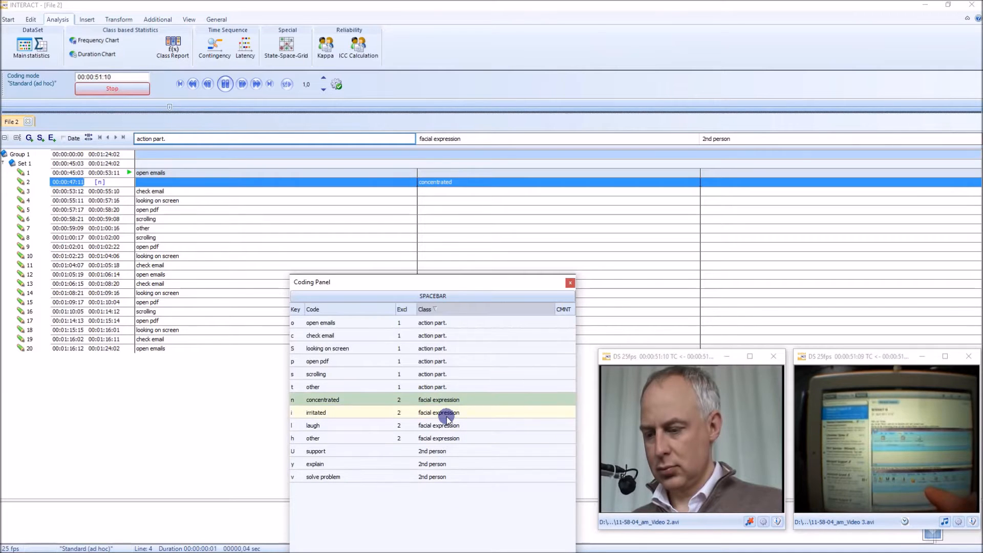
click(455, 413)
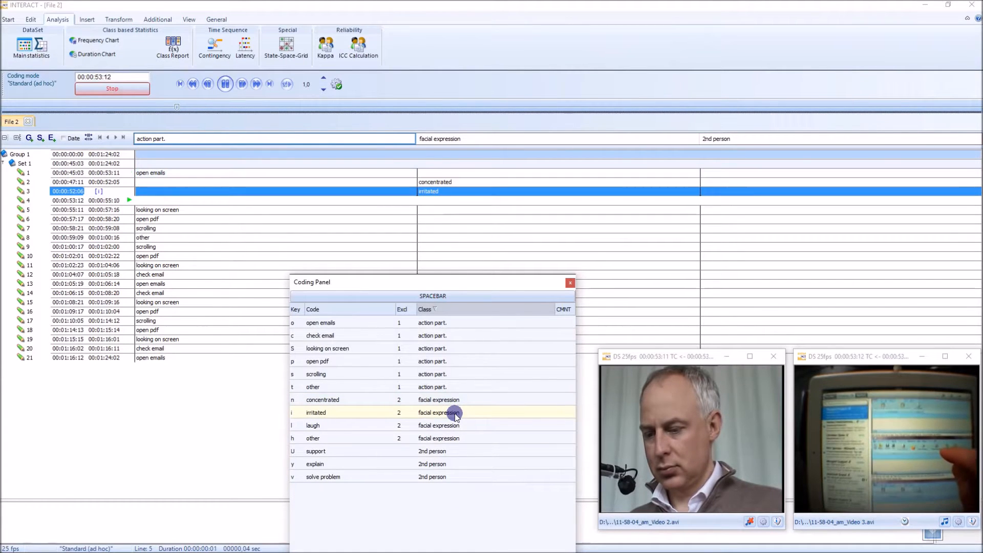
click(456, 438)
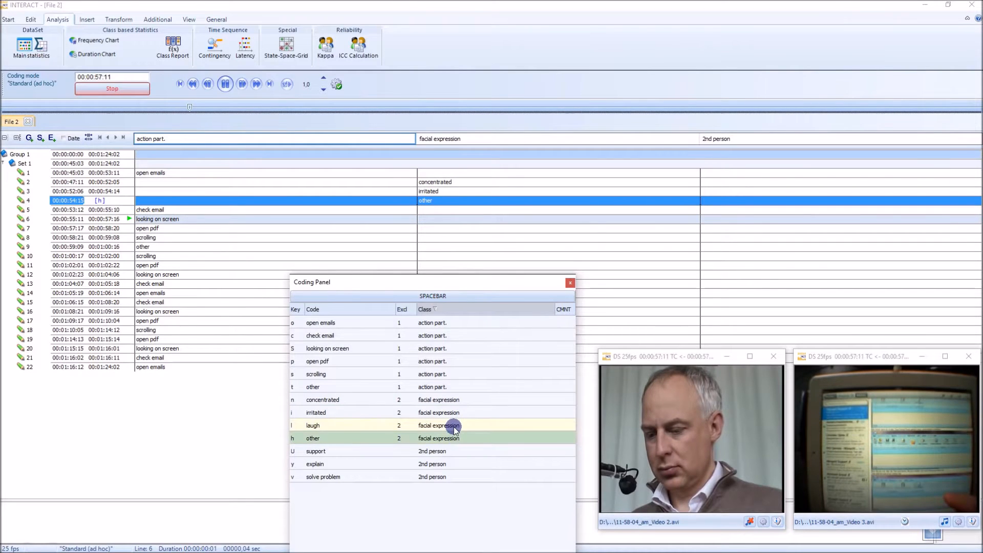
- Code the next facial expressions in the running video as laugh, irritated, concentrated, irritated and laugh
click(454, 426)
click(453, 413)
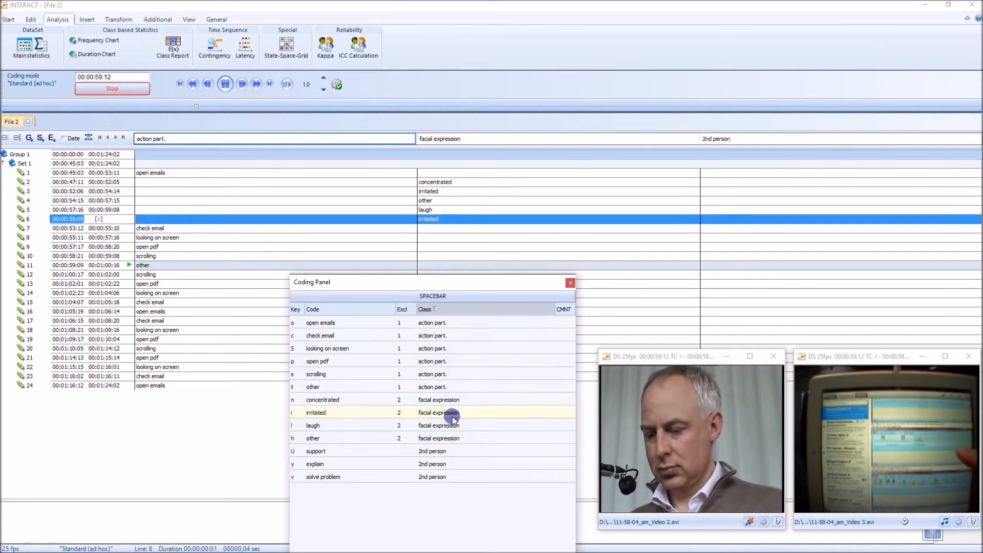
click(453, 401)
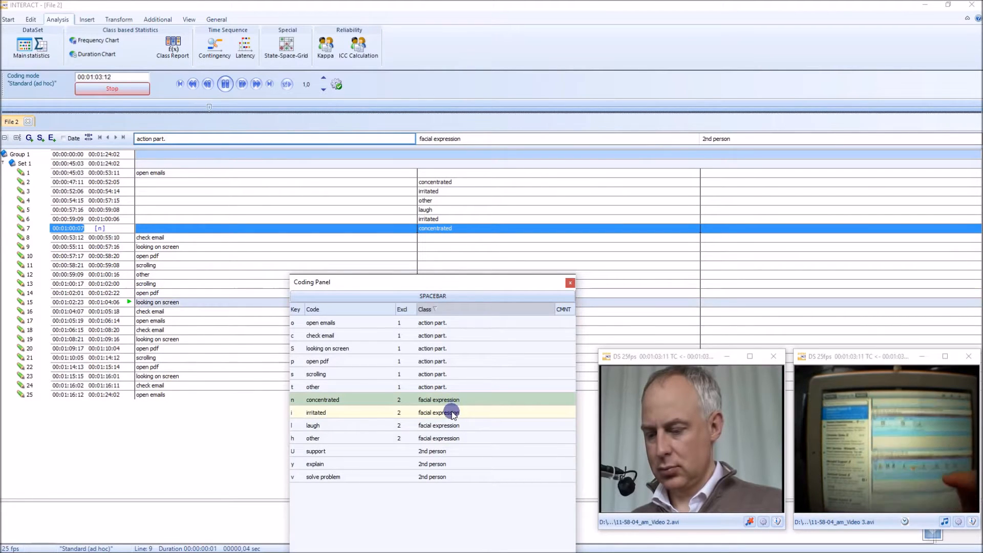
click(453, 413)
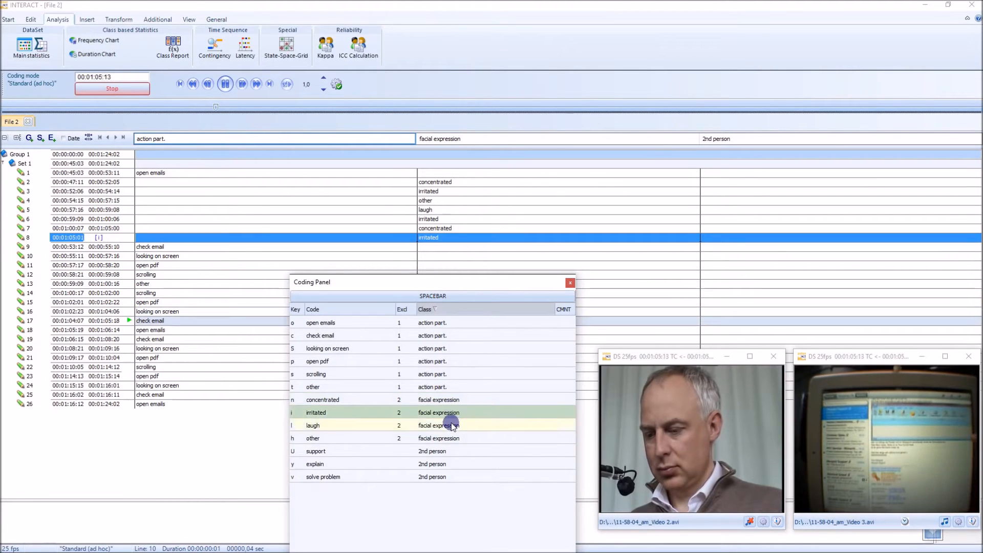
click(453, 426)
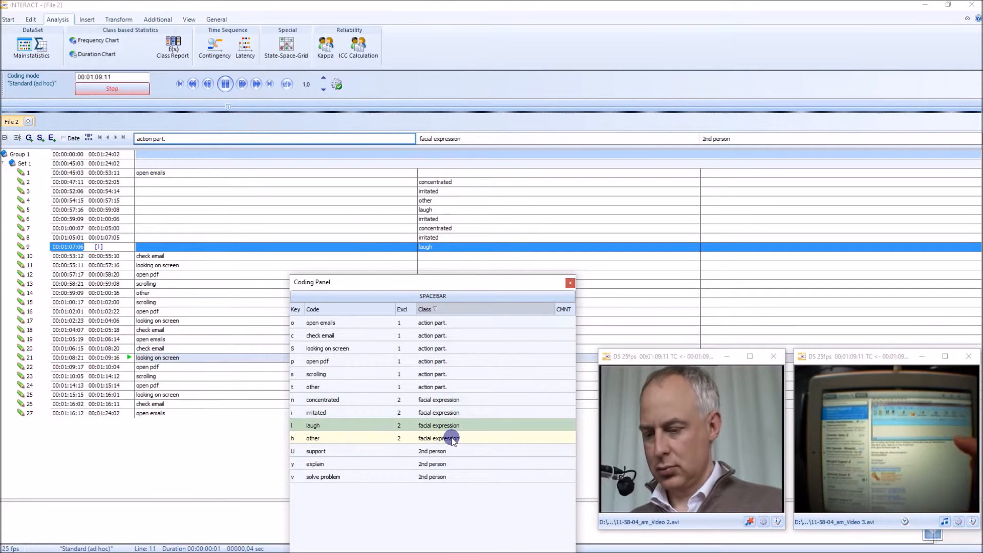
- Continue coding the facial expression class with other, concentrated, irritated and laugh
click(453, 439)
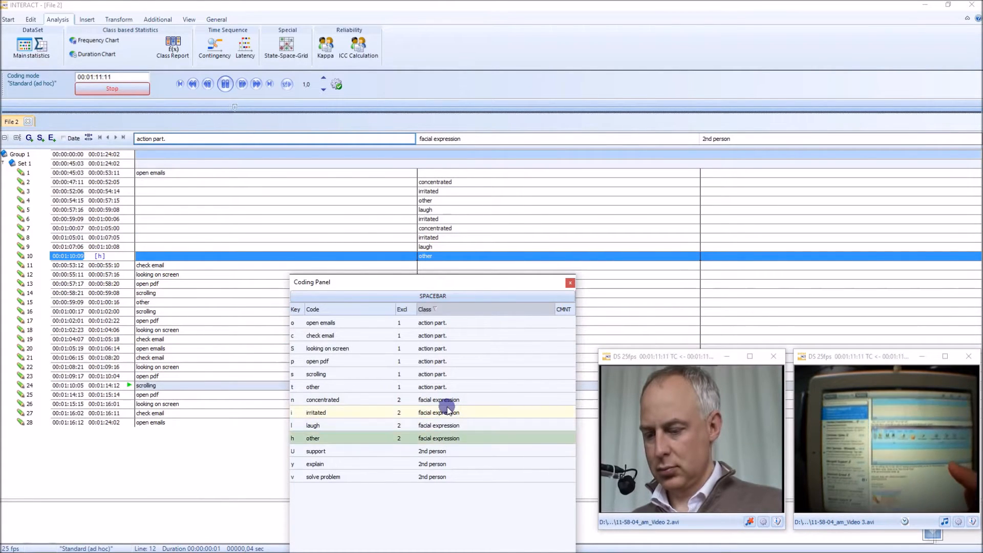
click(446, 403)
click(448, 414)
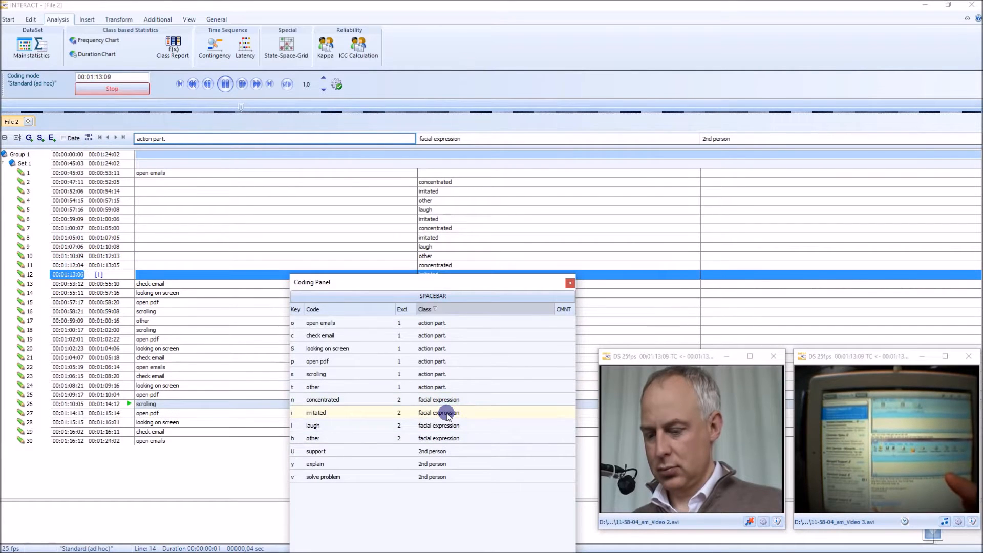
click(448, 426)
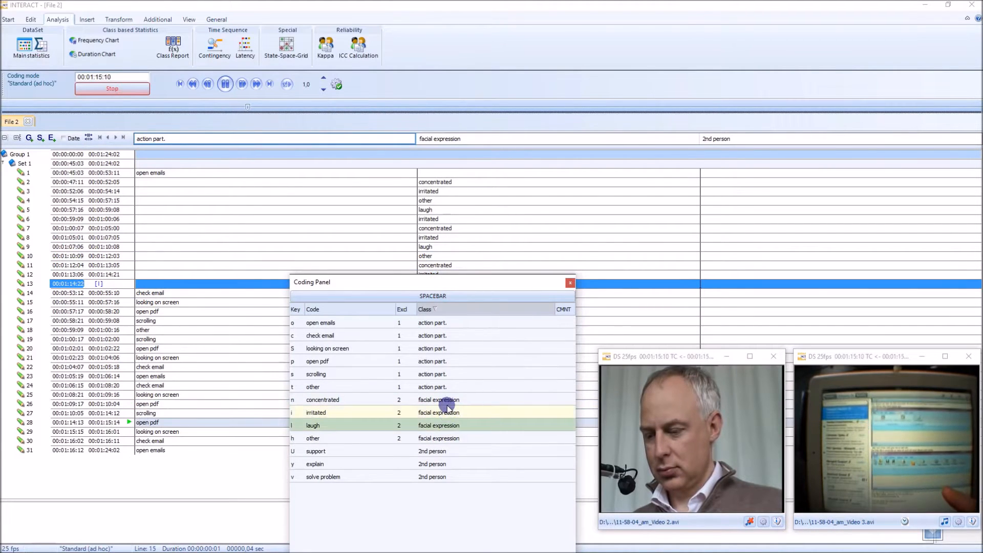
- Add further facial expression events in the order concentrated, irritated, other and laugh
click(449, 400)
click(447, 413)
click(449, 437)
click(449, 426)
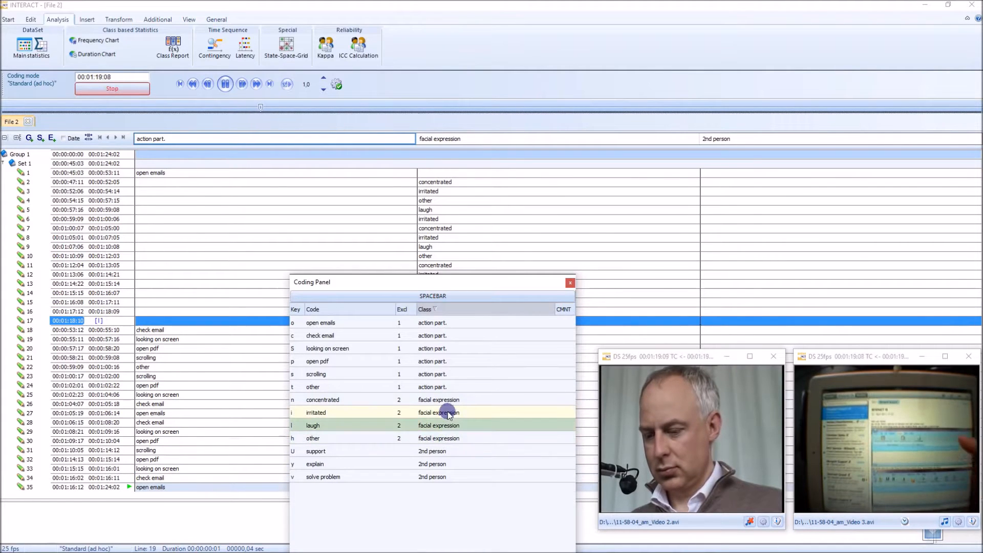
- Code the last facial expressions in the running video as concentrated, irritated, laugh and irritated, and stop the observation
click(449, 404)
click(450, 412)
click(449, 425)
click(450, 426)
click(450, 414)
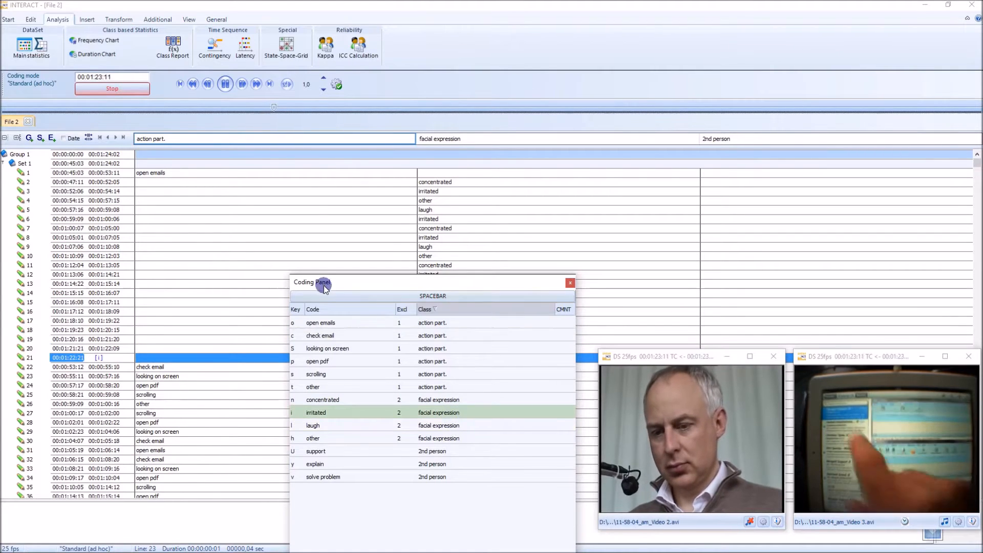
click(114, 90)
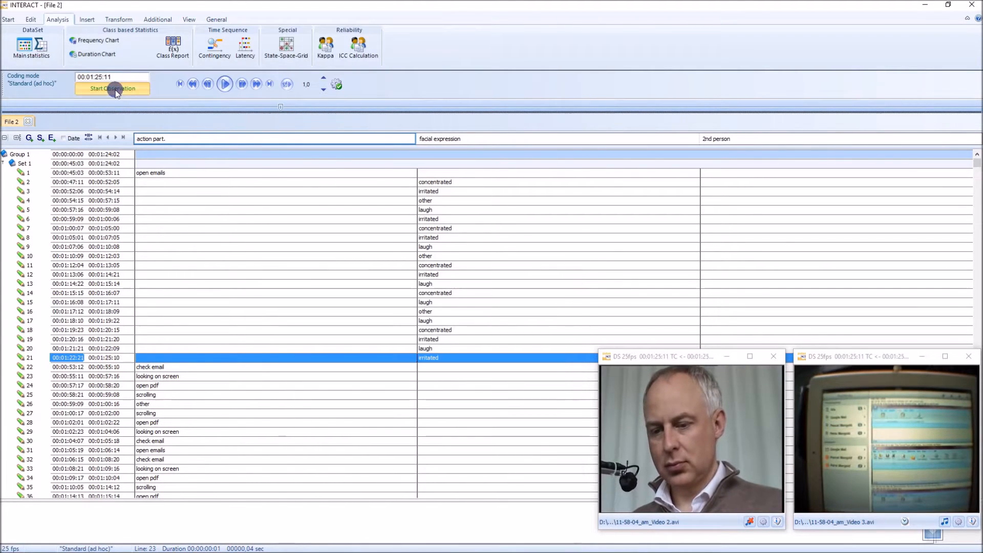
- Display all action part. and facial expression codes in a time line chart, examine their distribution, and close the chart
click(32, 47)
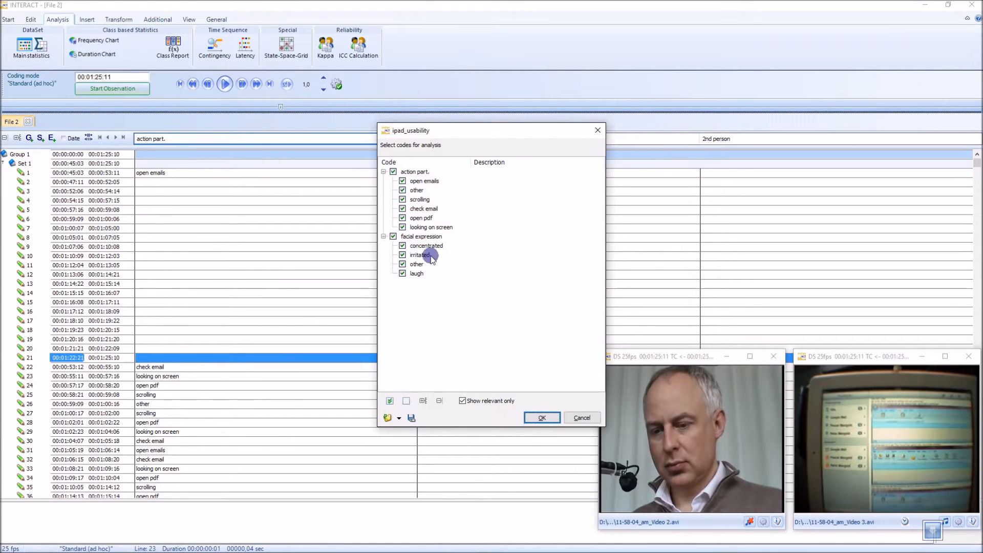
click(543, 418)
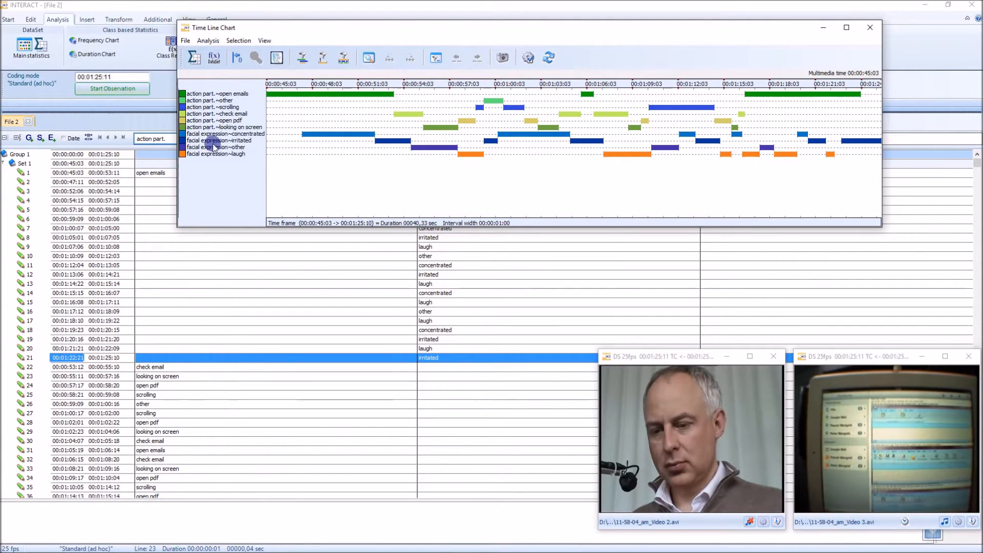
drag(284, 156, 802, 102)
drag(802, 31, 788, 79)
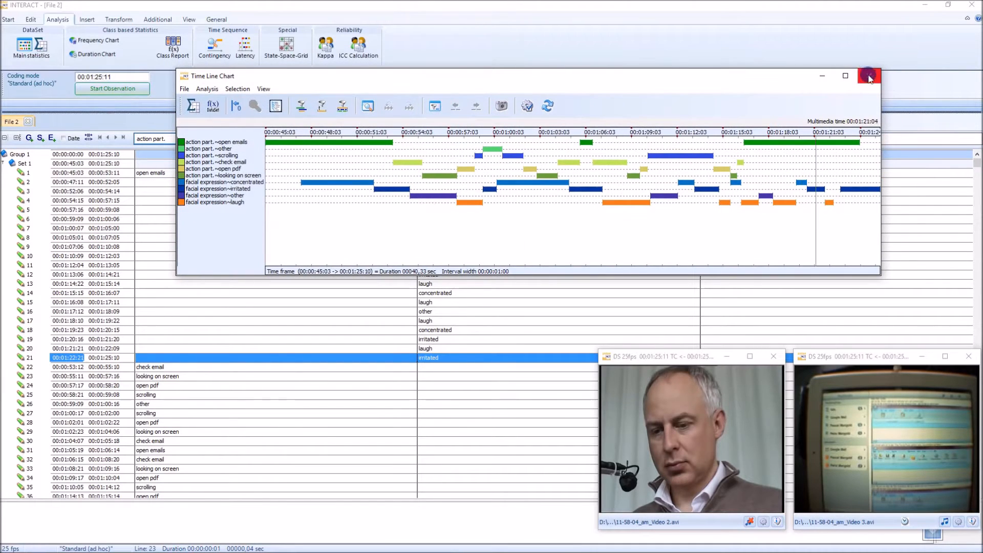
click(869, 75)
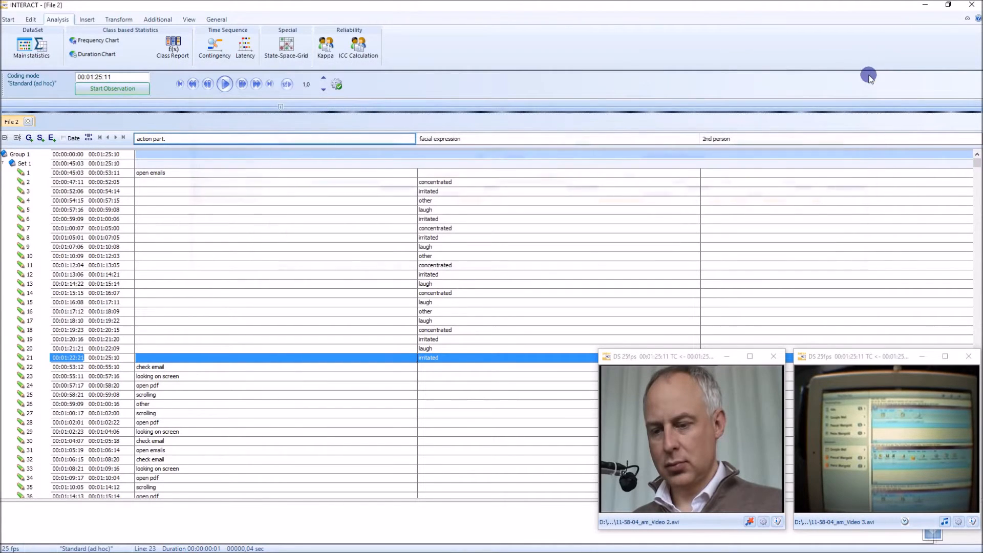
- View the state space grid with action part. on X and facial expression on Y, enlarging its X class list
click(287, 47)
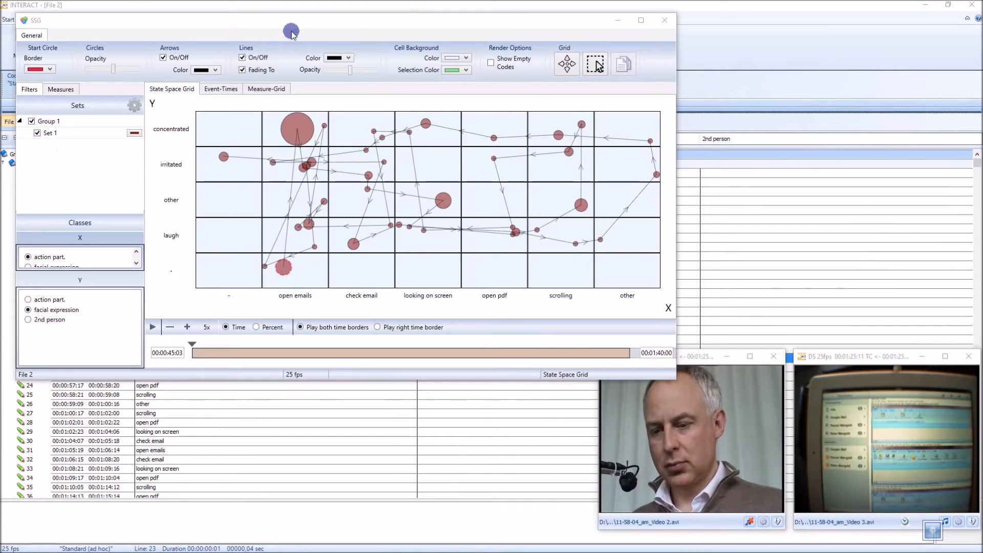
drag(296, 24, 426, 104)
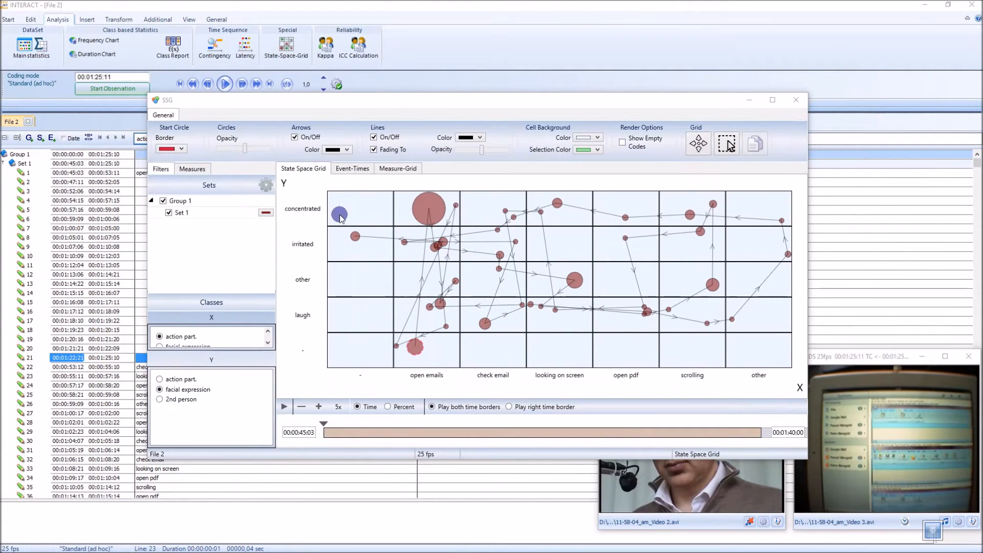
drag(333, 105, 392, 71)
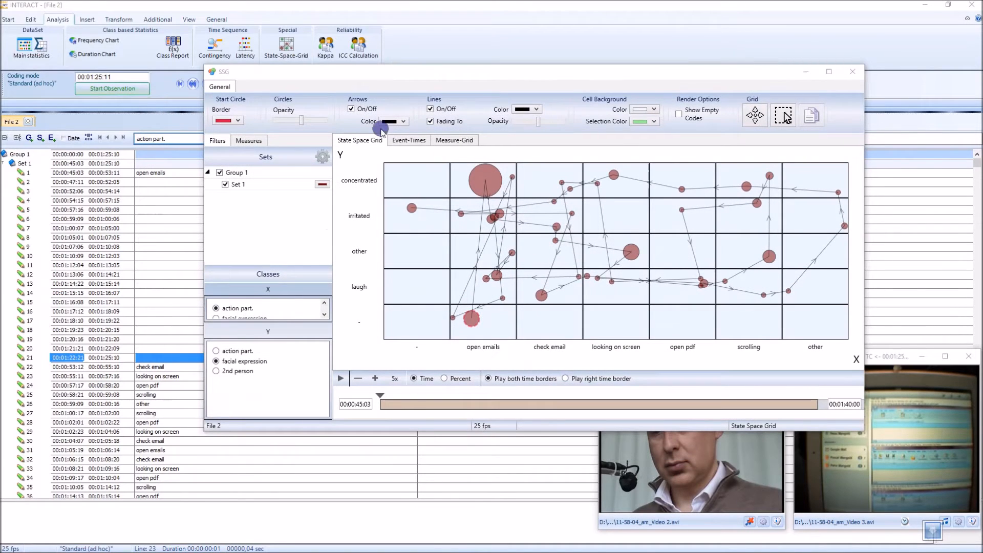
drag(305, 263, 305, 205)
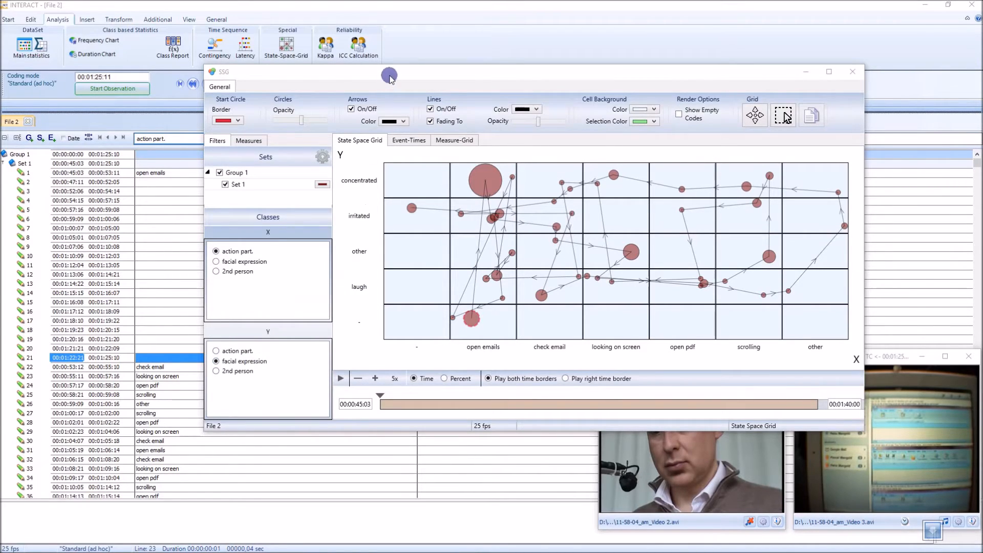
drag(390, 76, 357, 123)
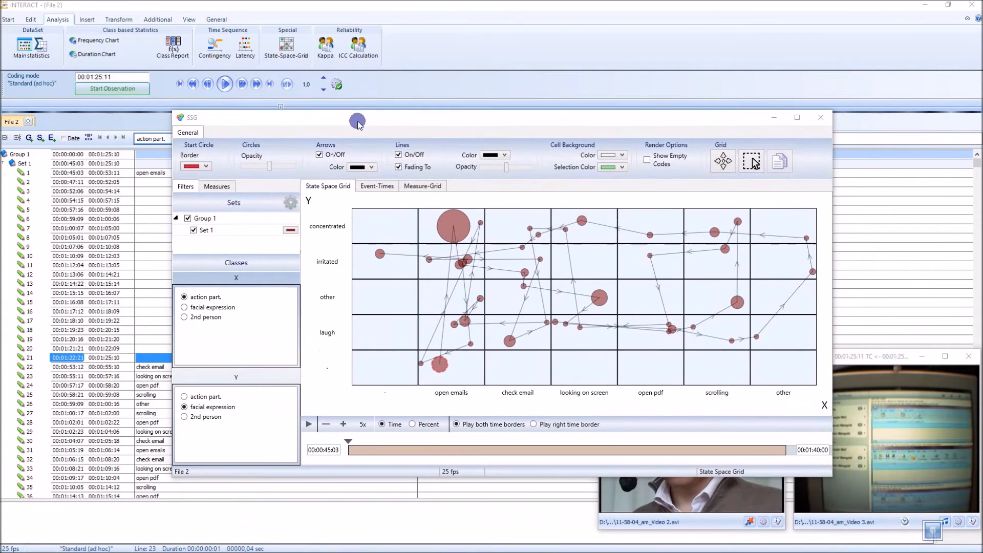
- Display all codes in the time line chart again and compare the first open emails event with the overlapping concentrated event
click(24, 47)
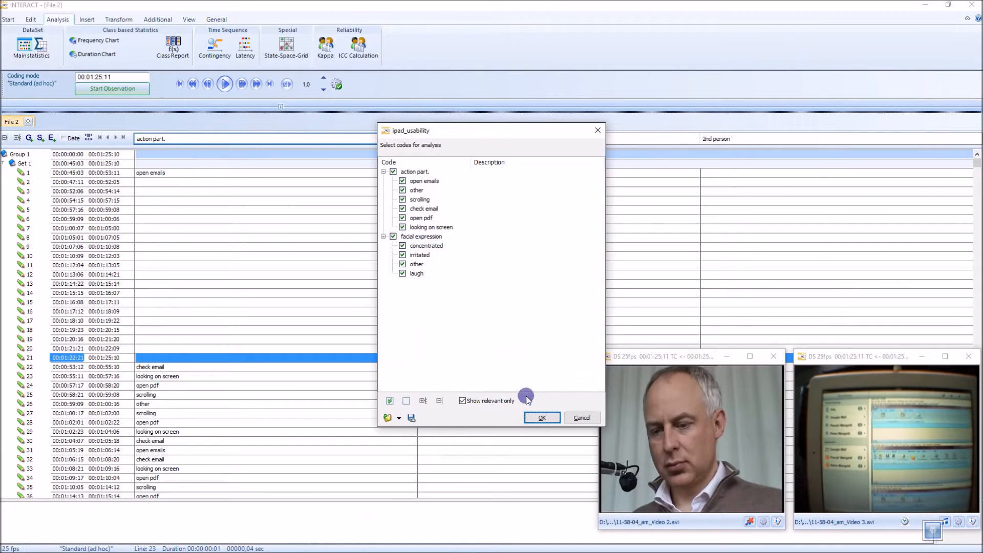
click(535, 417)
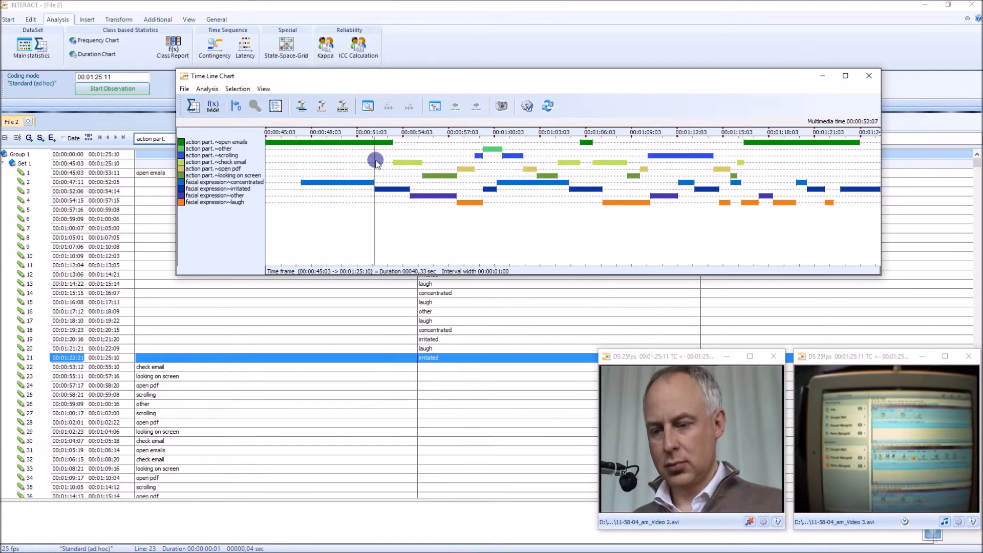
click(214, 142)
click(338, 144)
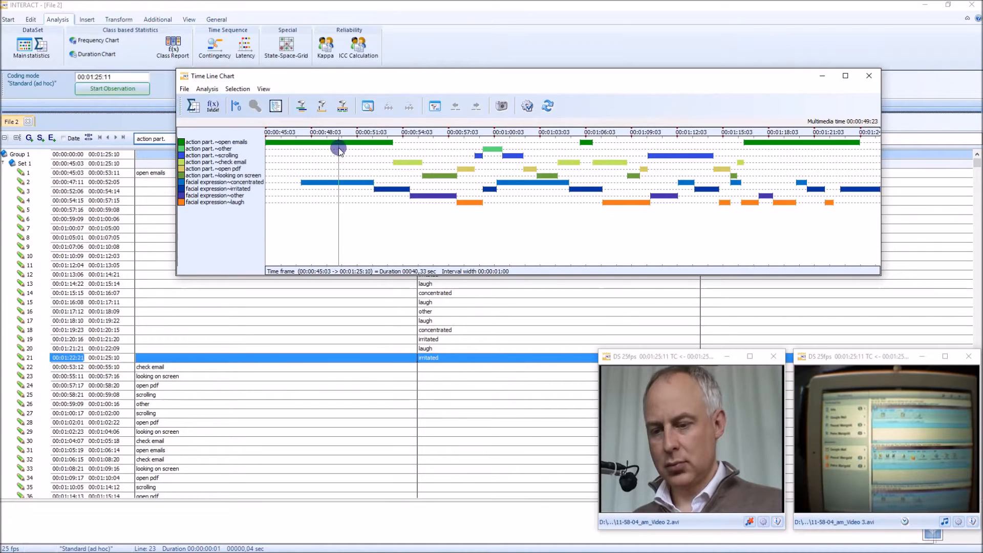
drag(340, 180, 337, 157)
drag(335, 144, 356, 147)
drag(348, 188, 301, 185)
- Open the state space grid for action part. against facial expression, and enlarge its X class list and its window
click(282, 53)
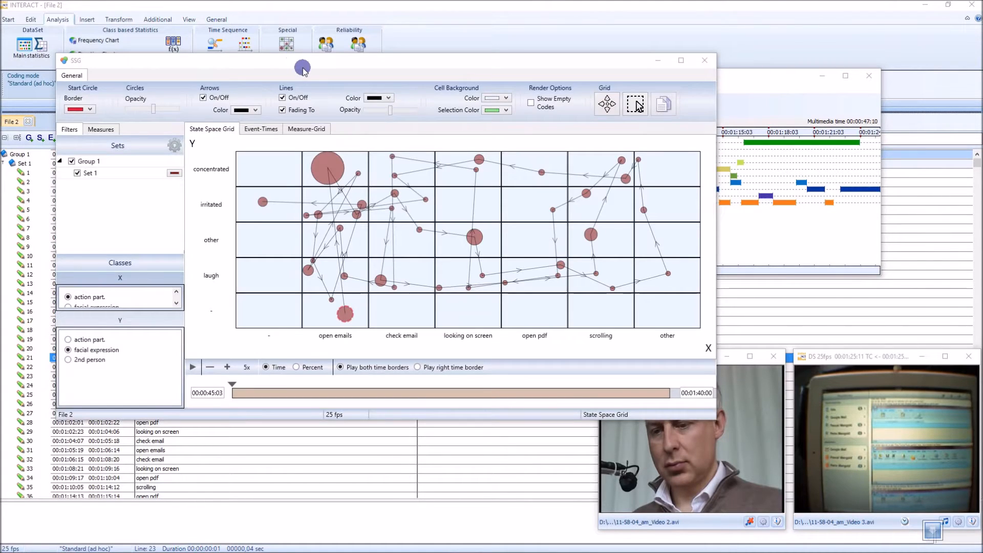
drag(303, 67, 376, 83)
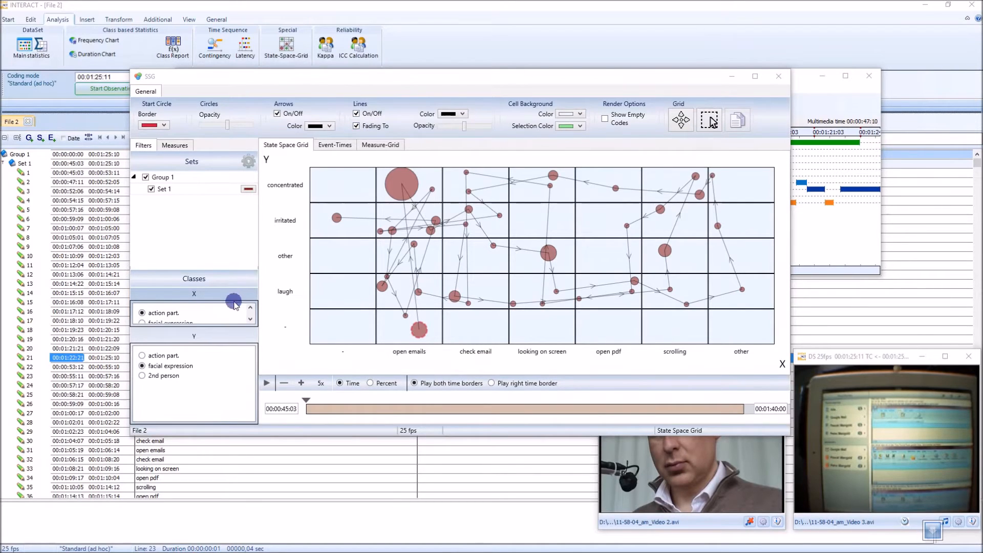
drag(231, 268, 235, 212)
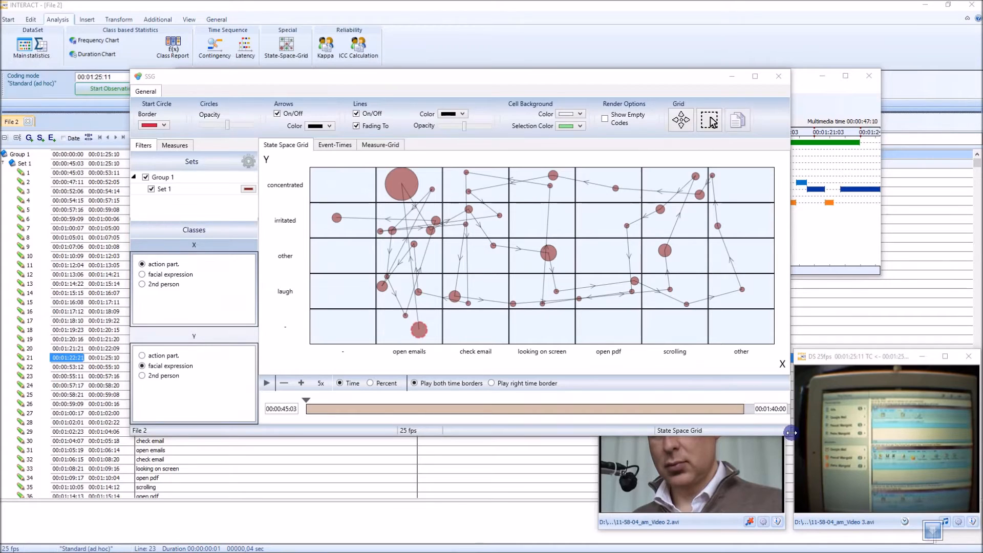
drag(790, 436, 802, 467)
mouse_move(309, 433)
mouse_down()
mouse_move(544, 431)
mouse_move(306, 431)
mouse_up()
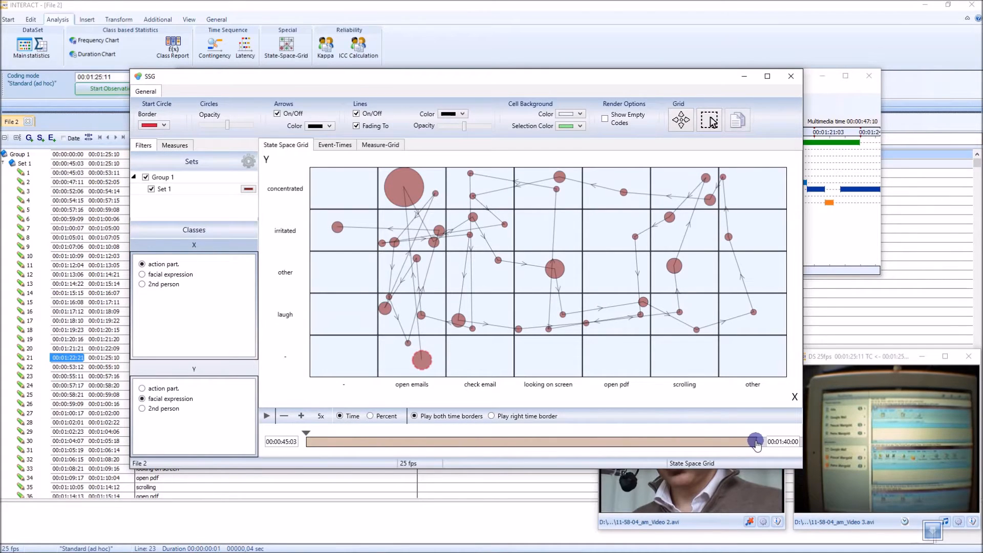
- Limit the state space grid's time frame to 00:00:45:03 through 00:00:46:06 and play the moving time frame through the session
drag(754, 442, 318, 451)
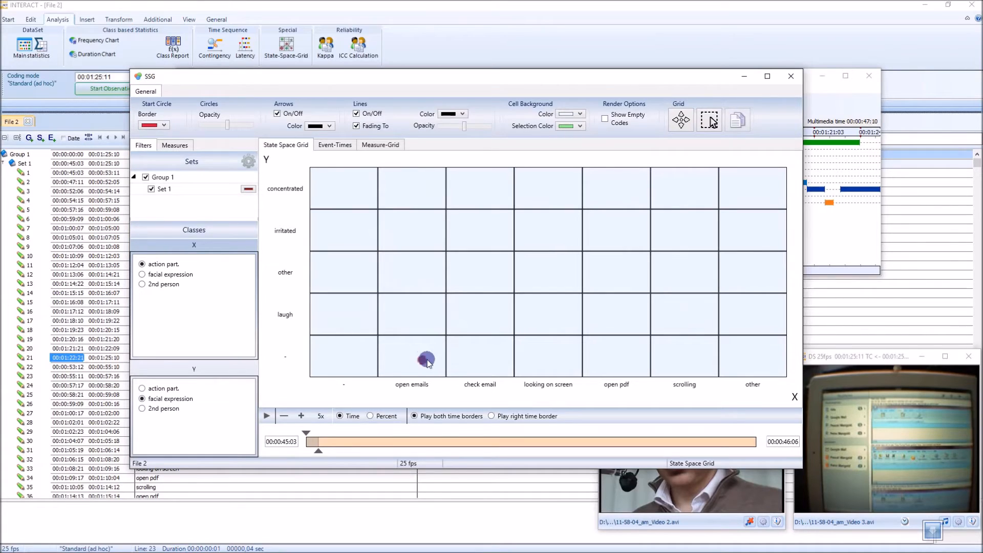
click(266, 417)
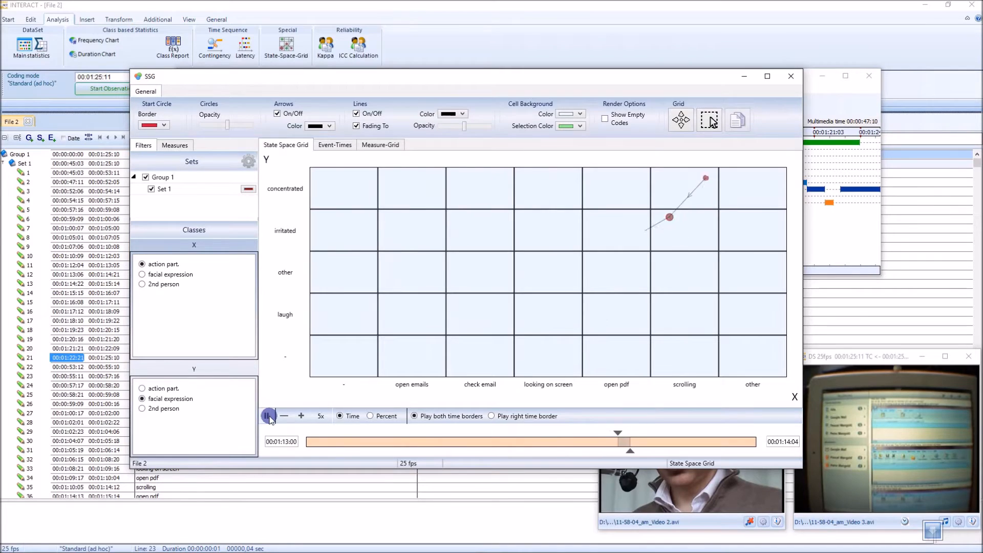
click(266, 416)
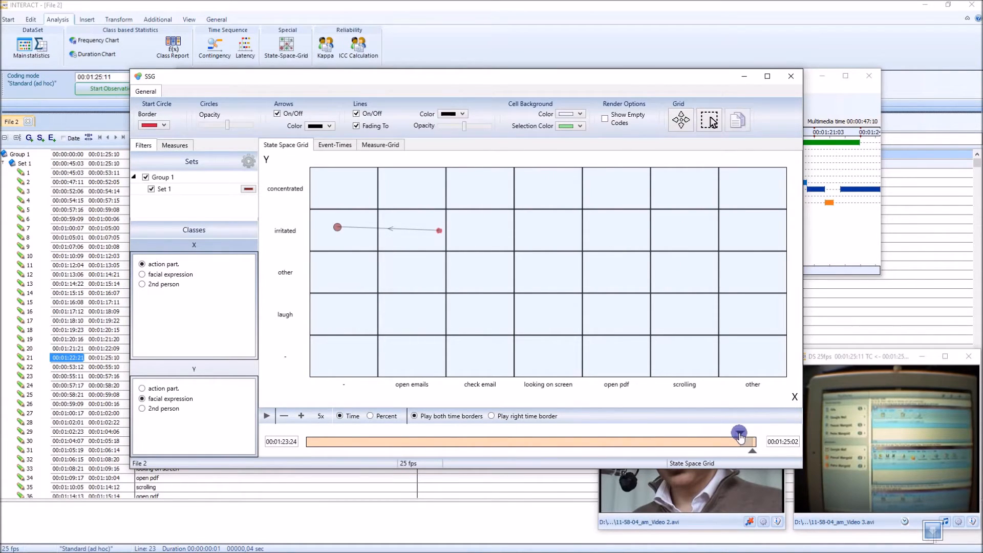
- Set the state space grid's time frame to 00:00:45:03 through 00:00:49:03 and examine the first two states
mouse_move(740, 434)
mouse_down()
mouse_move(558, 443)
mouse_move(593, 433)
mouse_up()
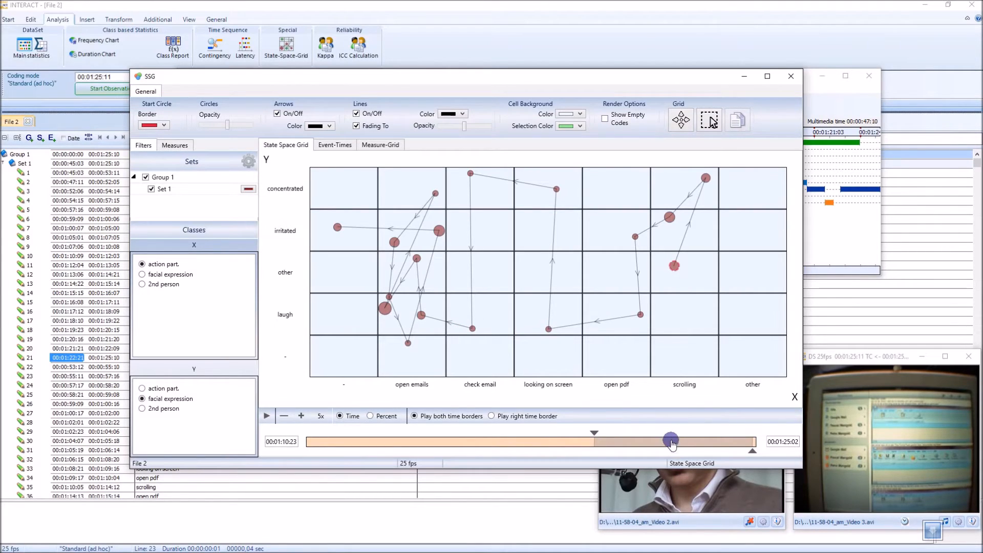
drag(674, 445, 364, 450)
drag(464, 450, 351, 453)
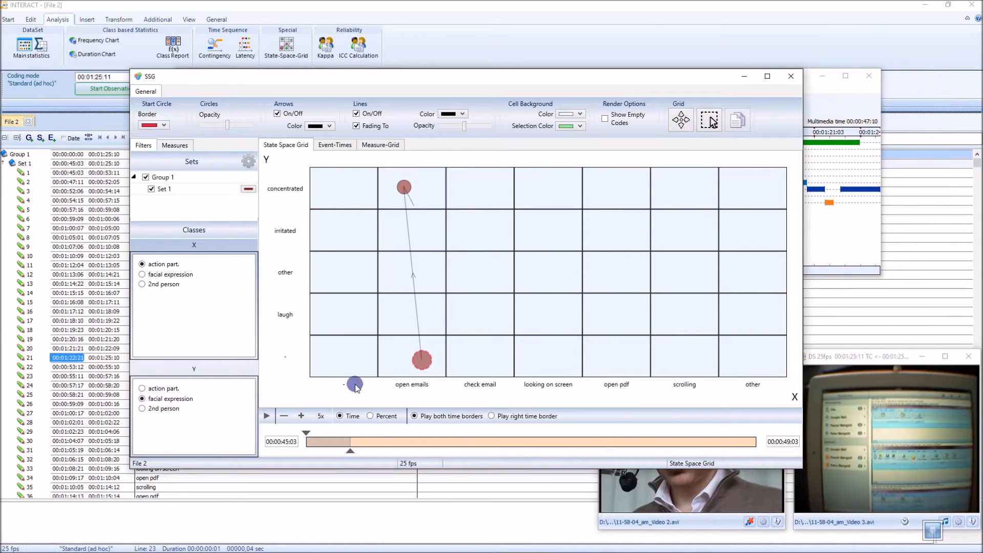
drag(429, 352, 303, 339)
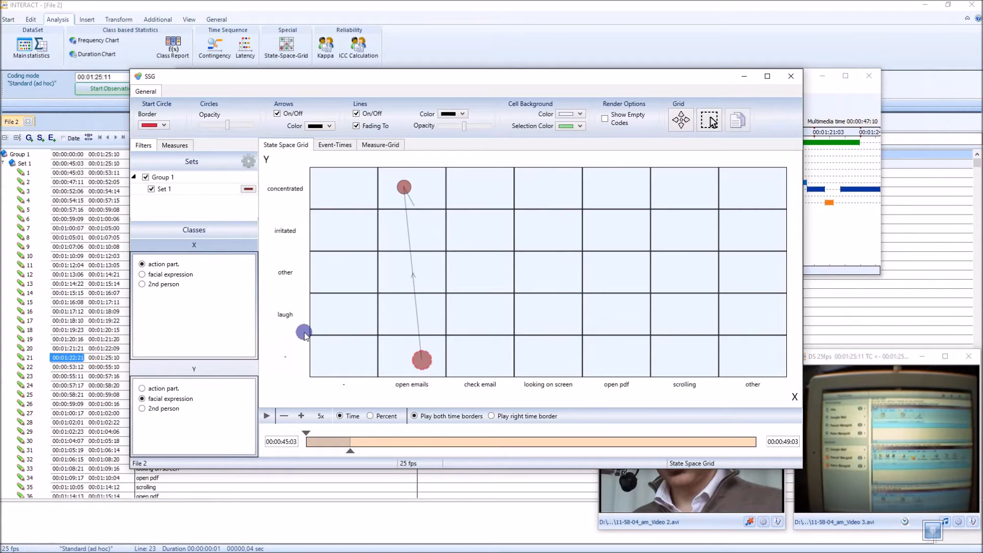
drag(305, 332, 340, 324)
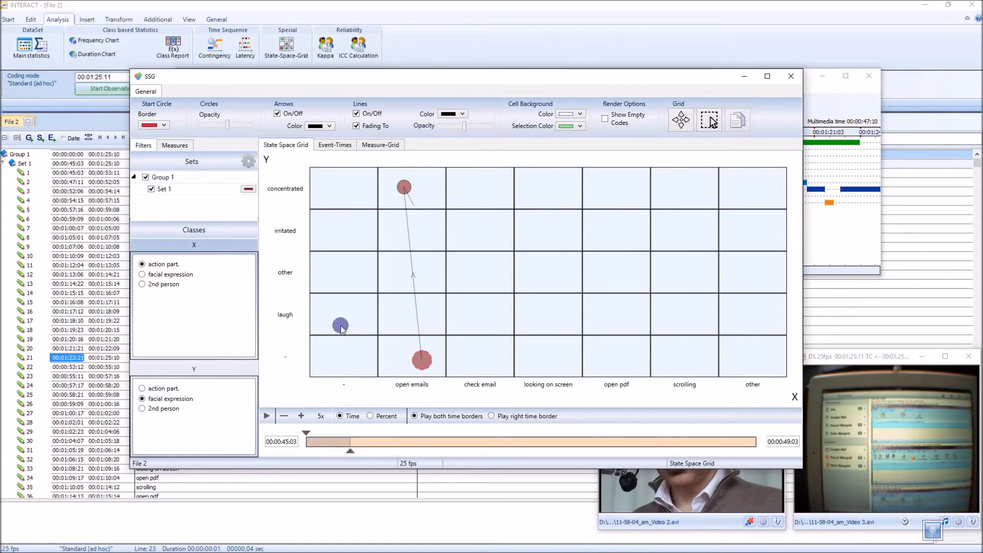
- Compare the grid's first two states with the open emails and concentrated events in the time line chart behind it
drag(443, 76, 439, 224)
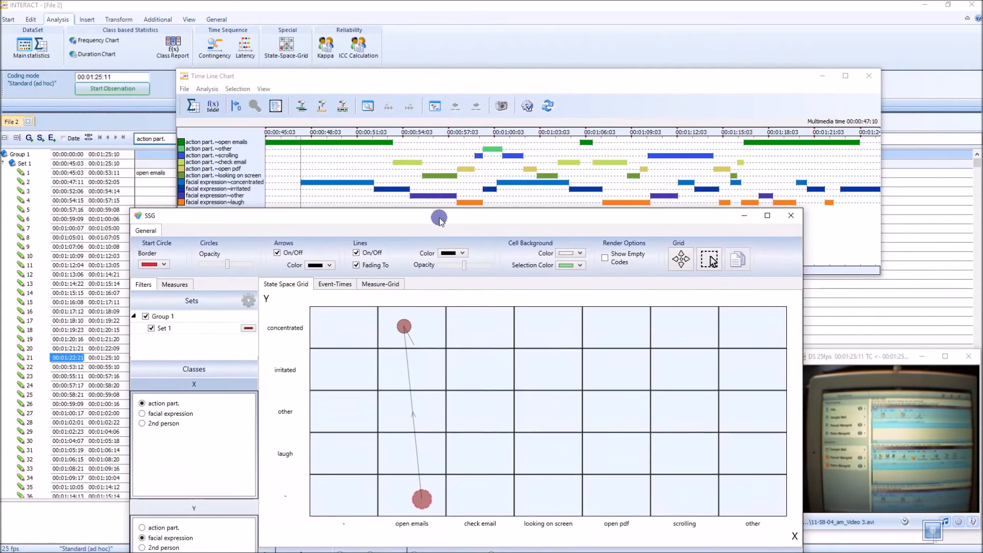
mouse_move(300, 184)
mouse_down()
mouse_move(270, 179)
mouse_move(287, 177)
mouse_move(274, 181)
mouse_move(294, 191)
mouse_up()
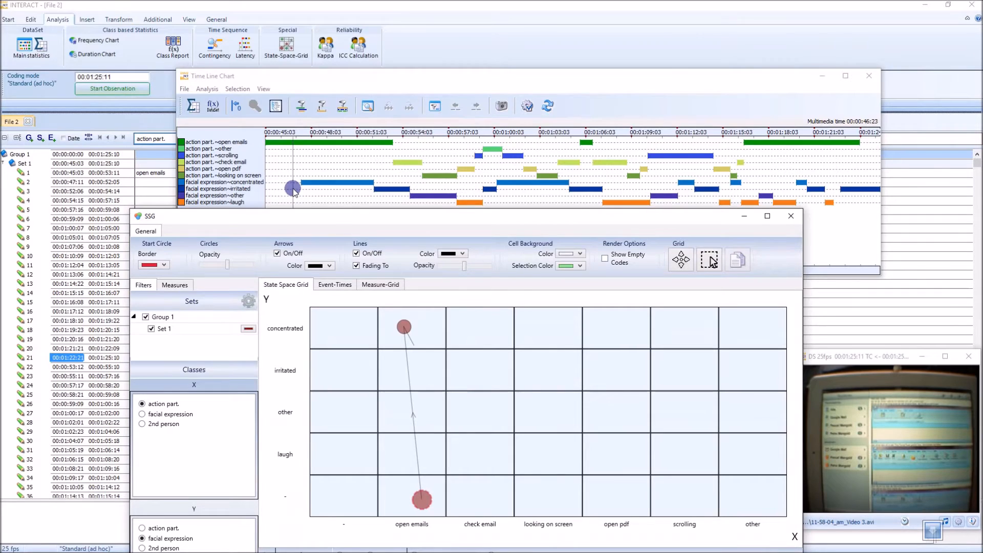
drag(335, 216, 333, 186)
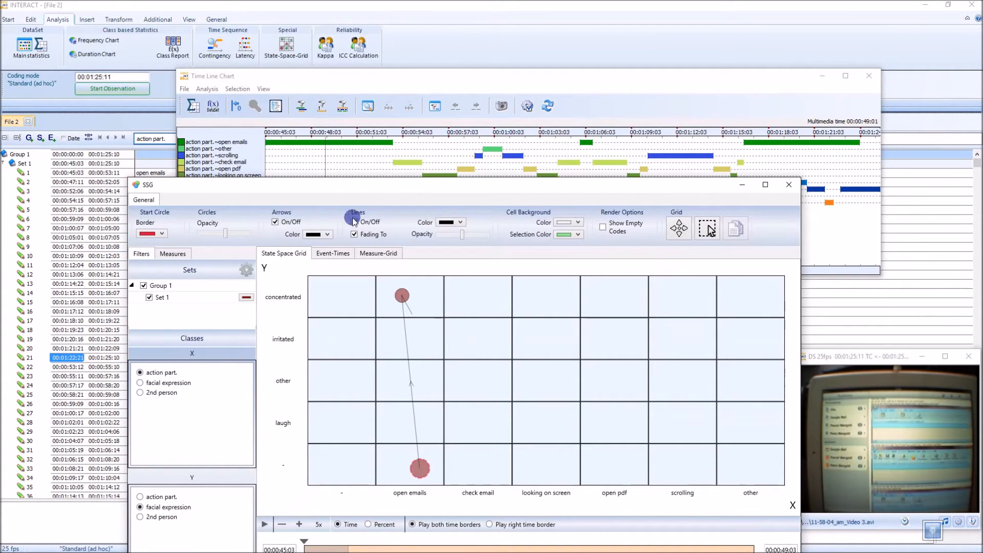
drag(350, 185, 341, 208)
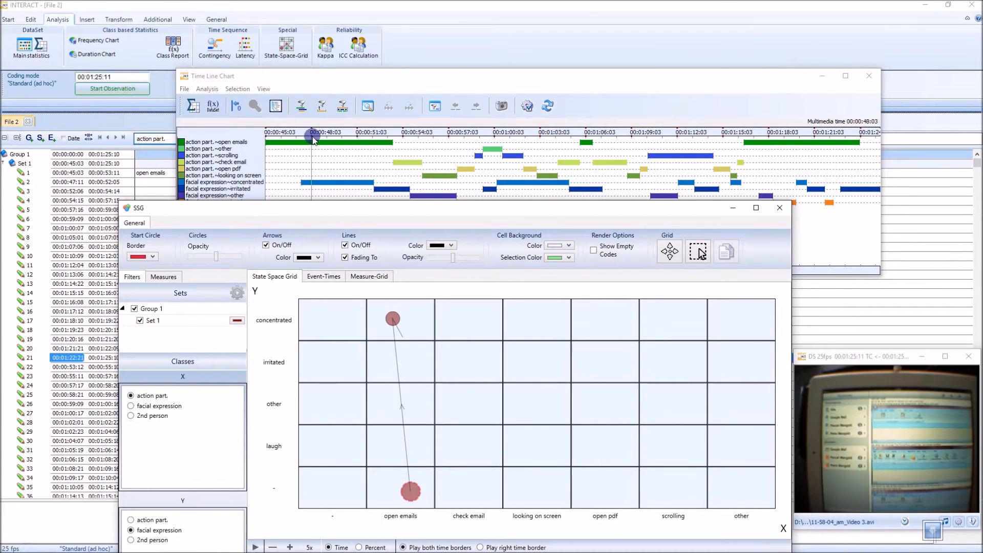
drag(393, 214, 395, 170)
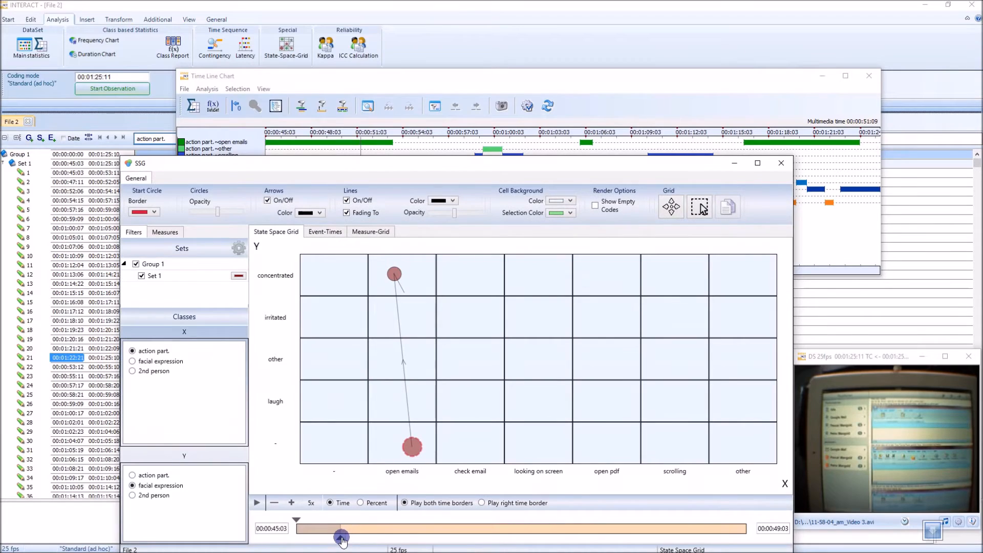
- Extend the grid's end time in stages to 00:00:51:18, 00:00:54:05, 00:00:55:02 and 00:01:05:20, following the state transitions
drag(342, 540, 371, 535)
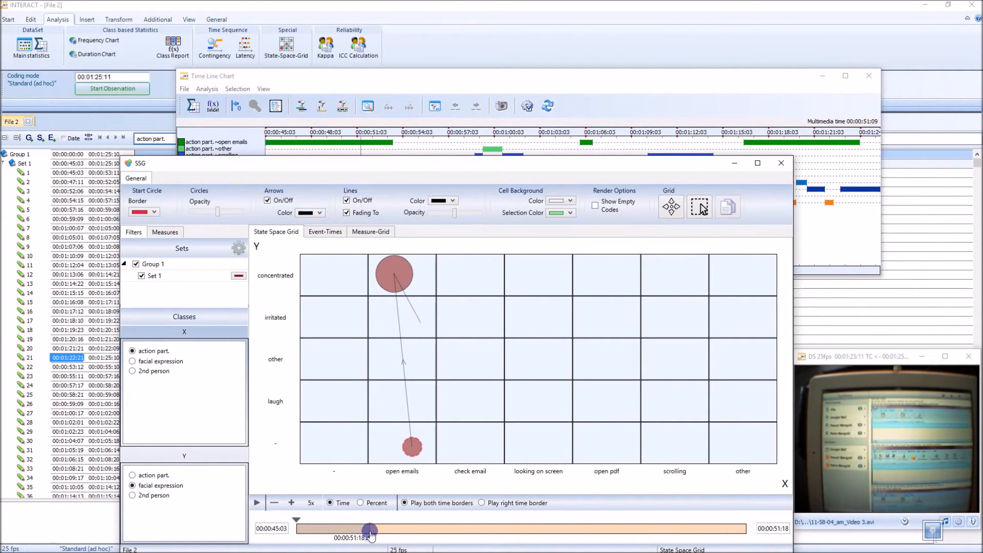
drag(371, 534, 398, 535)
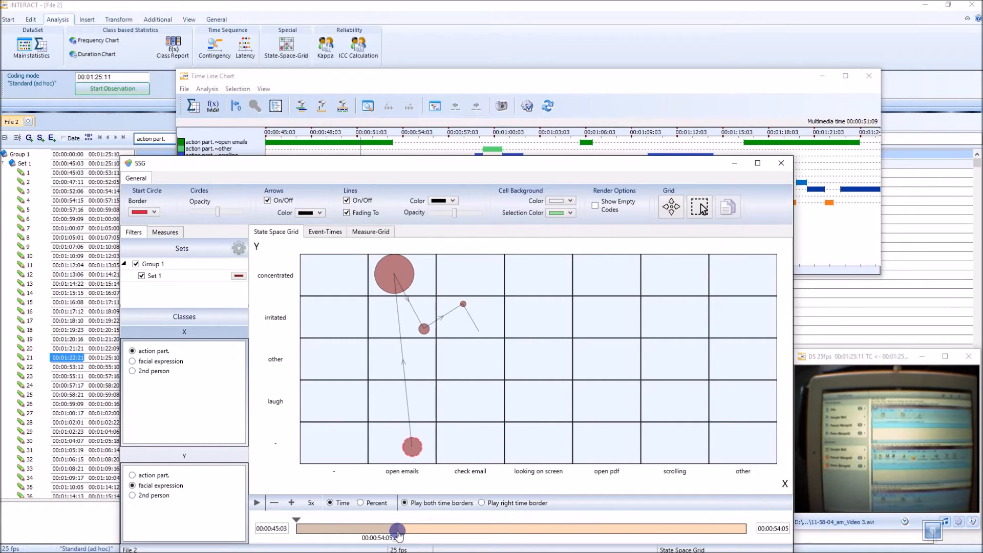
drag(399, 535, 397, 535)
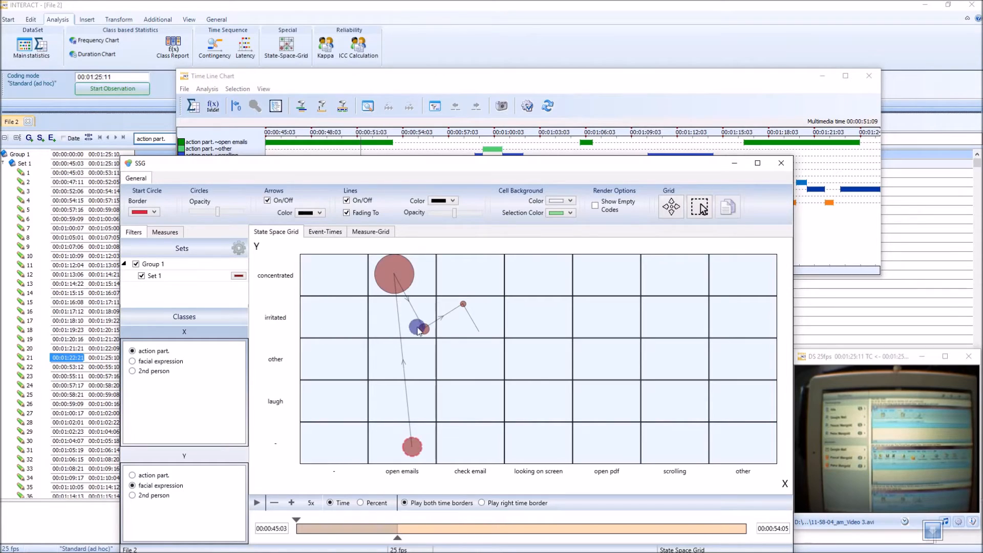
drag(398, 536, 403, 541)
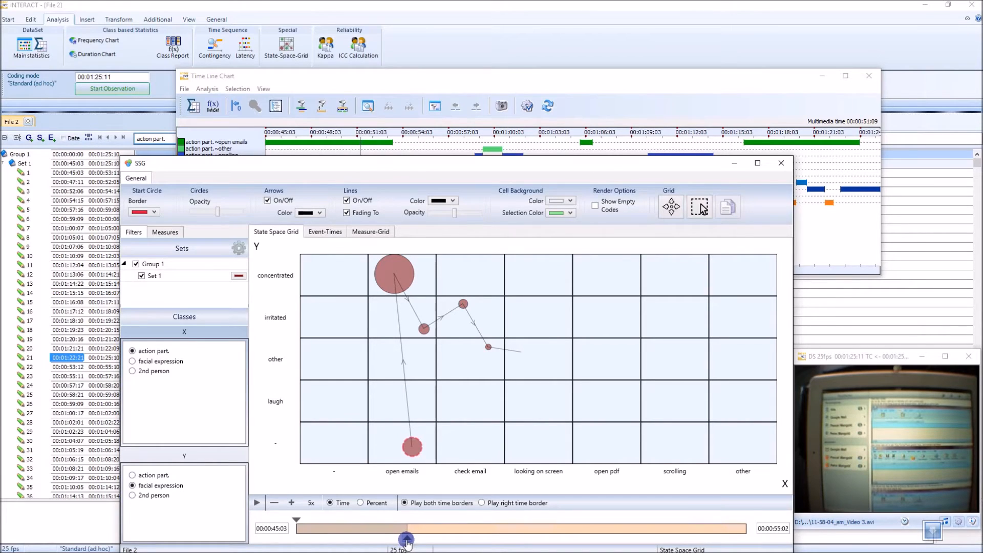
drag(409, 541, 526, 524)
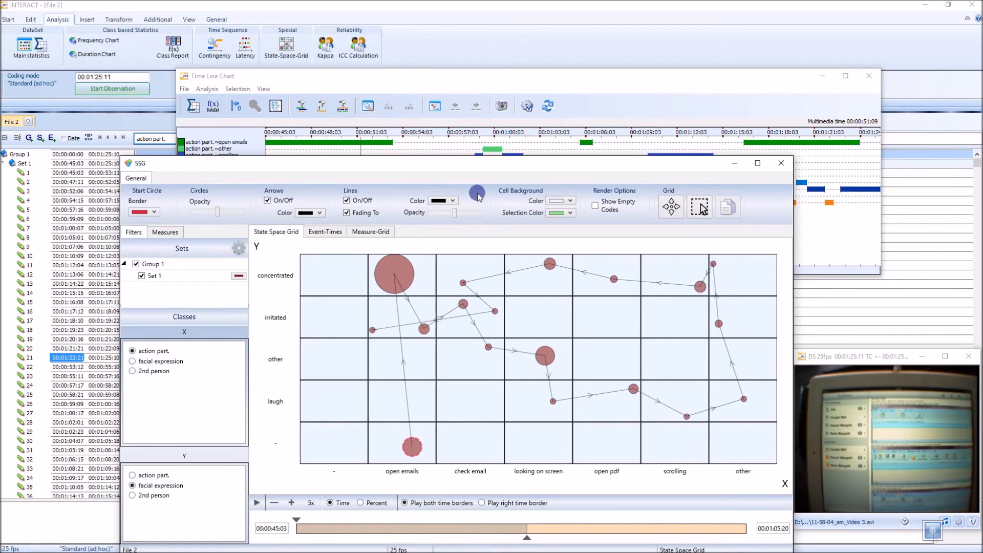
- Extend the state space grid's end time to 00:01:25:10 and view the state transitions of the whole session
drag(465, 163, 484, 61)
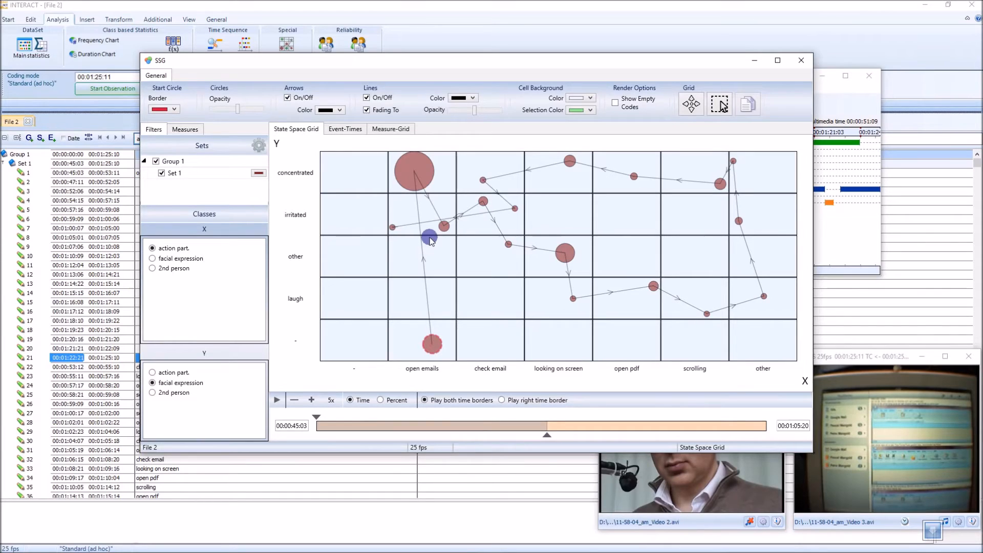
drag(547, 435, 777, 439)
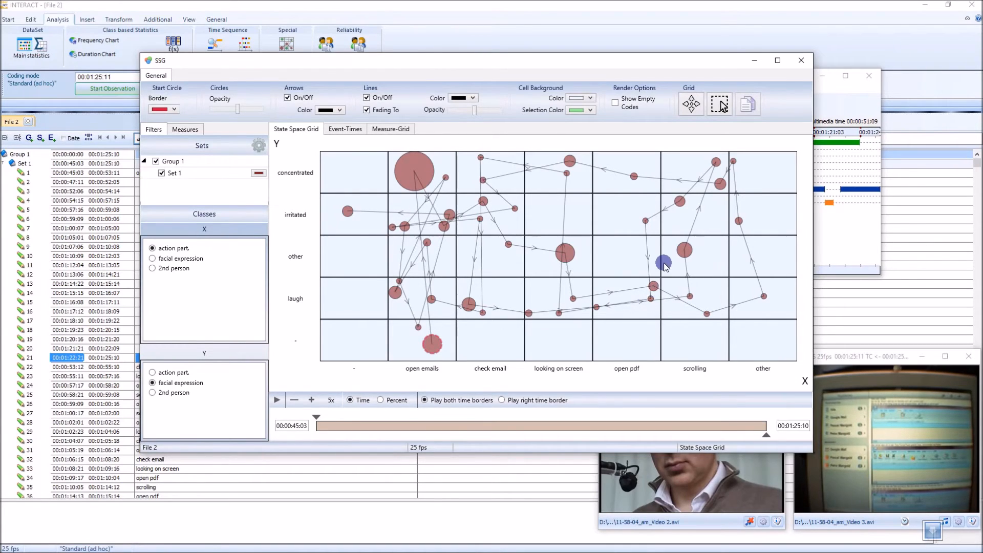
- Close the state space grid and the time line chart, and open the demo example file for "State Space Grid"
click(804, 60)
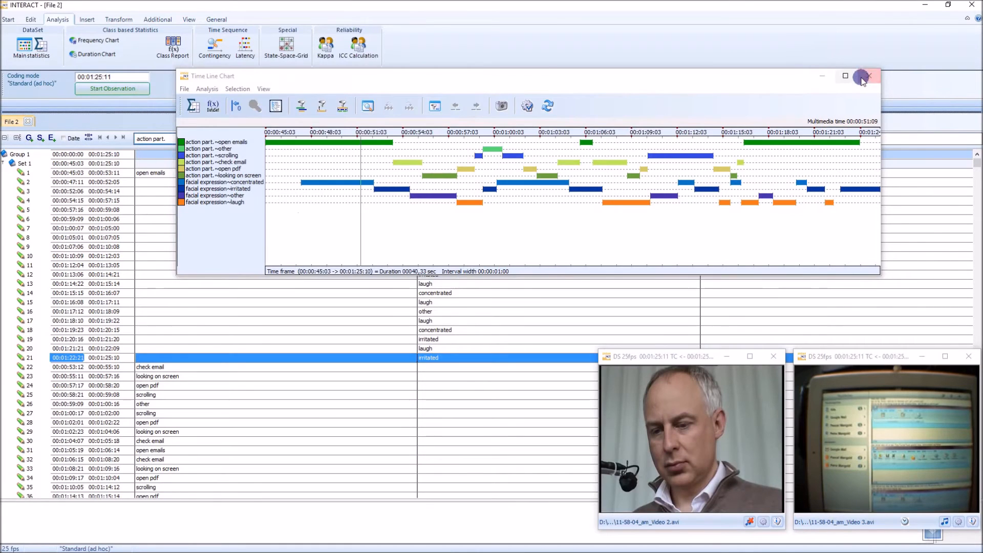
click(869, 75)
click(8, 20)
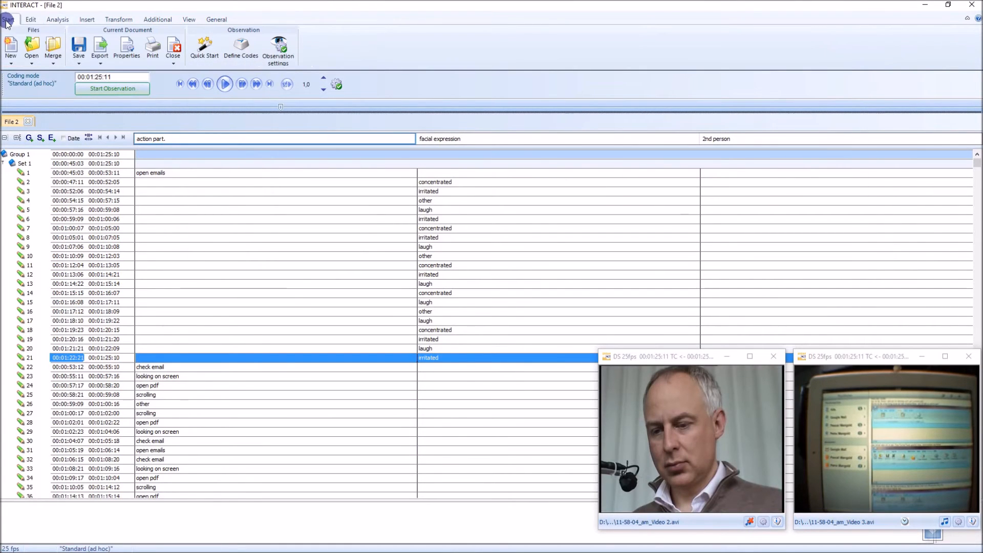
click(32, 64)
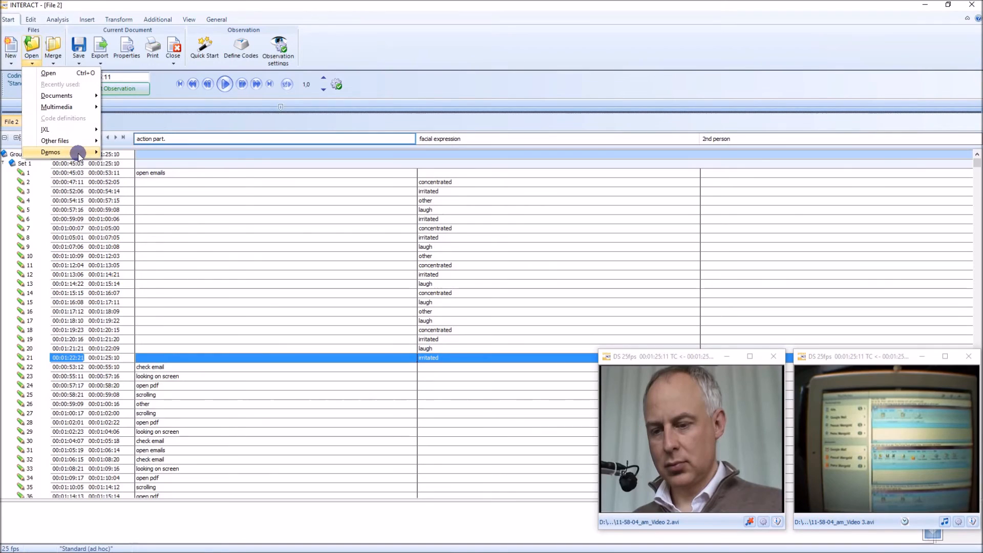
mouse_move(78, 153)
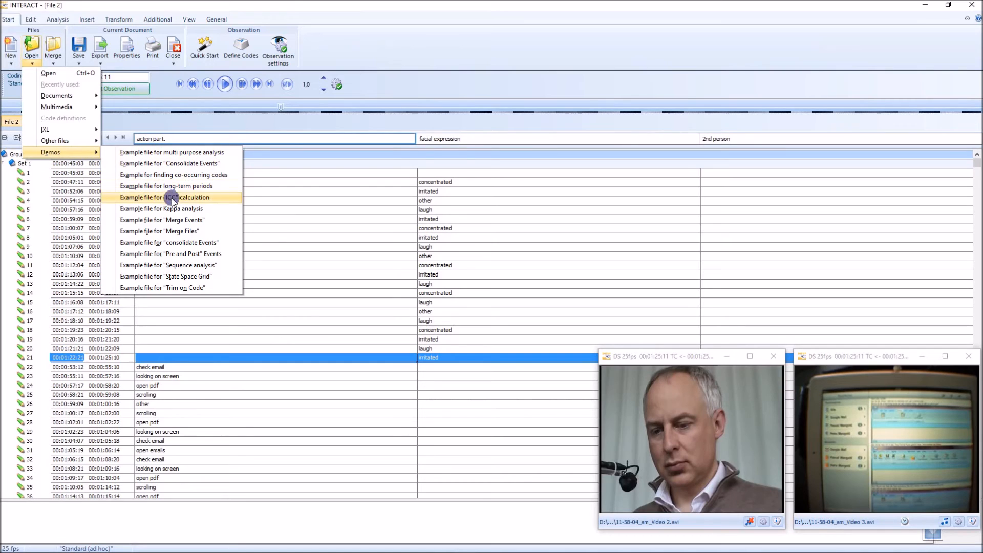
click(196, 277)
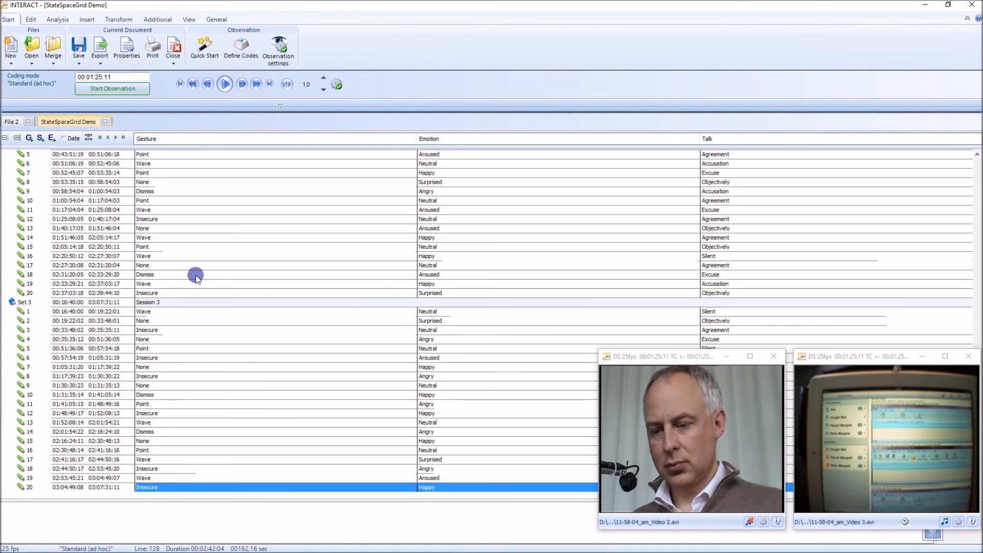
- Collapse the demo document to its sets and create an enlarged state space grid from all six DataSets of both trials
click(5, 138)
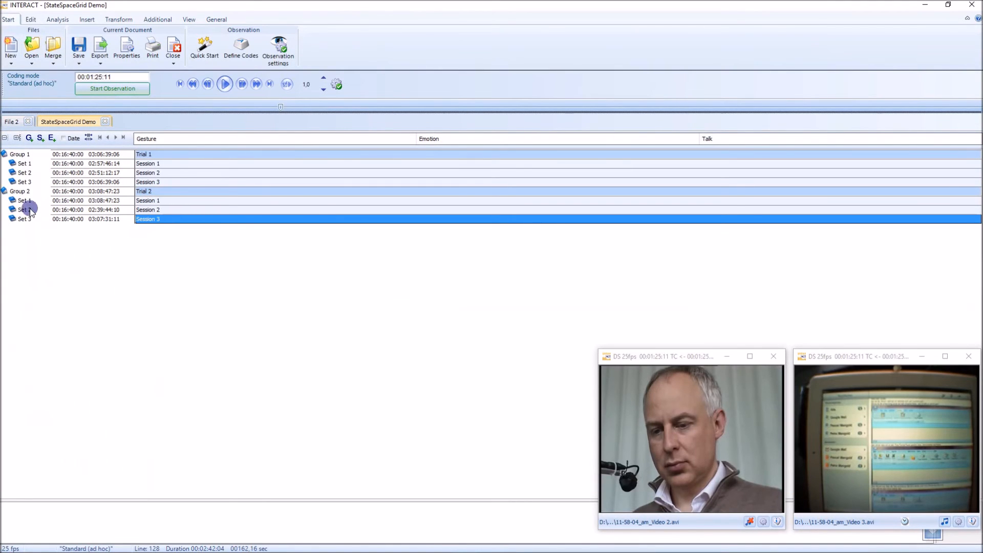
click(56, 20)
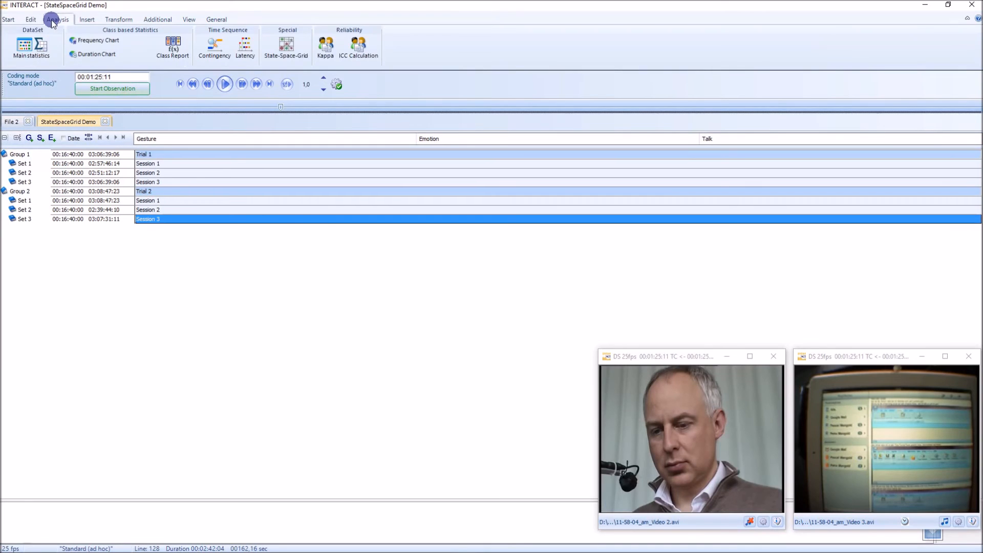
click(281, 43)
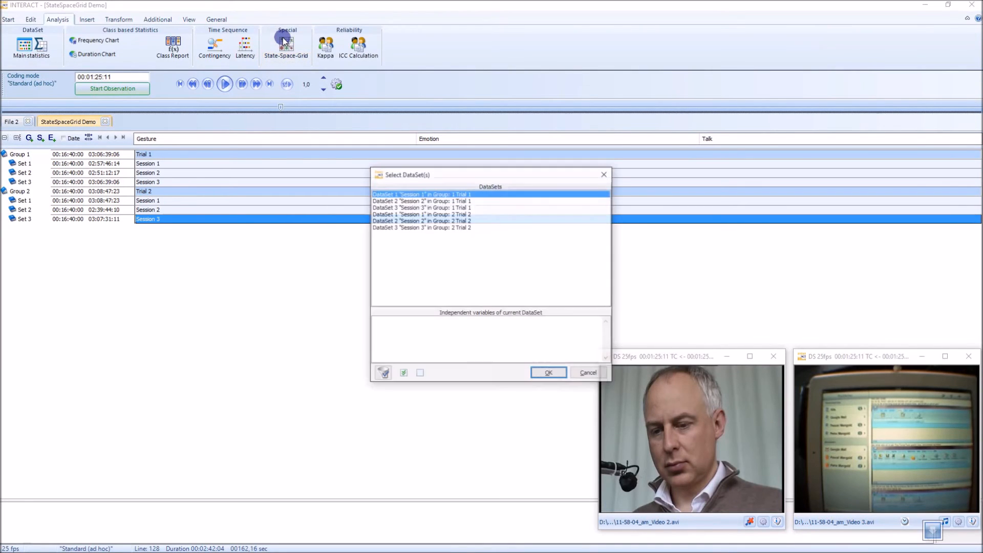
drag(421, 194, 428, 241)
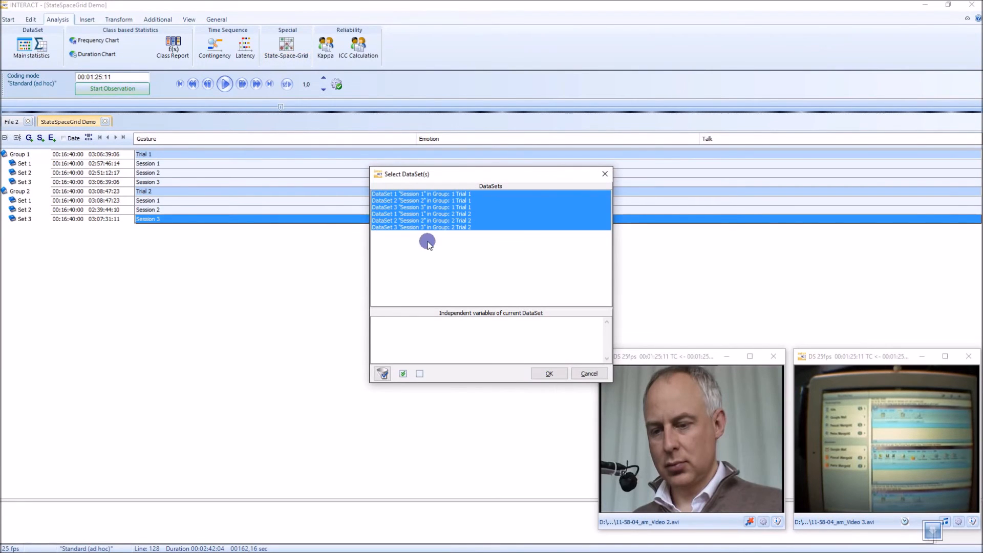
click(547, 373)
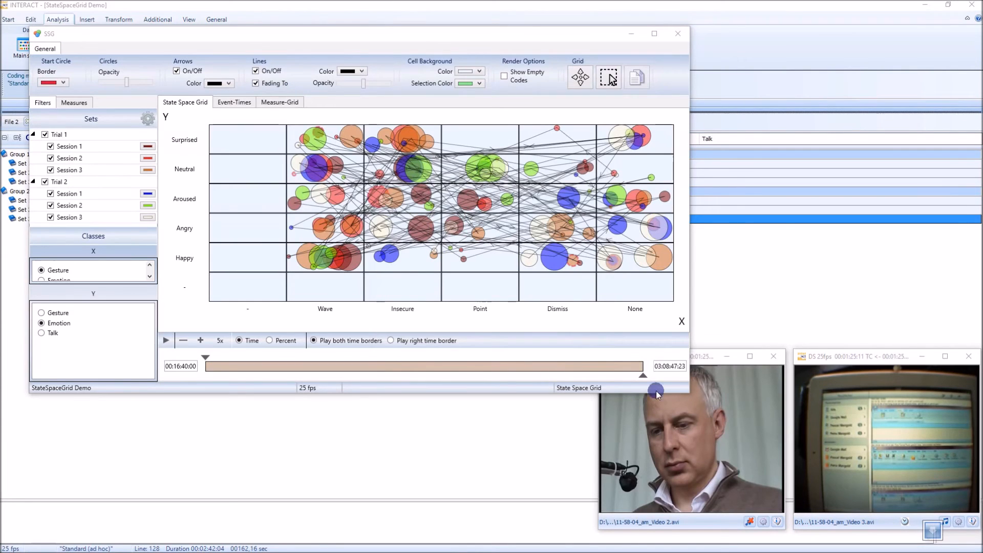
drag(690, 394, 779, 508)
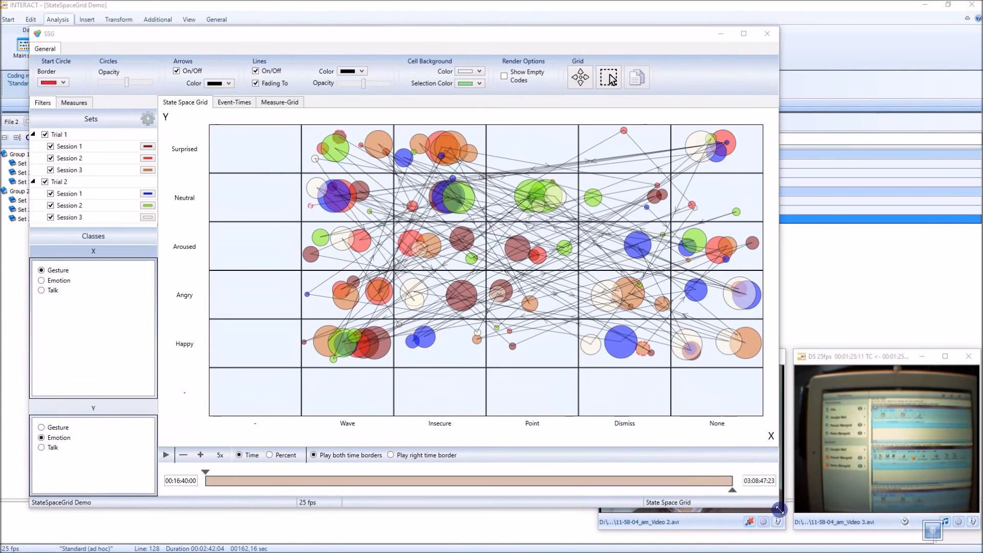
- Filter the state space grid to show only the three sessions of Trial 1
click(50, 146)
click(51, 159)
click(50, 170)
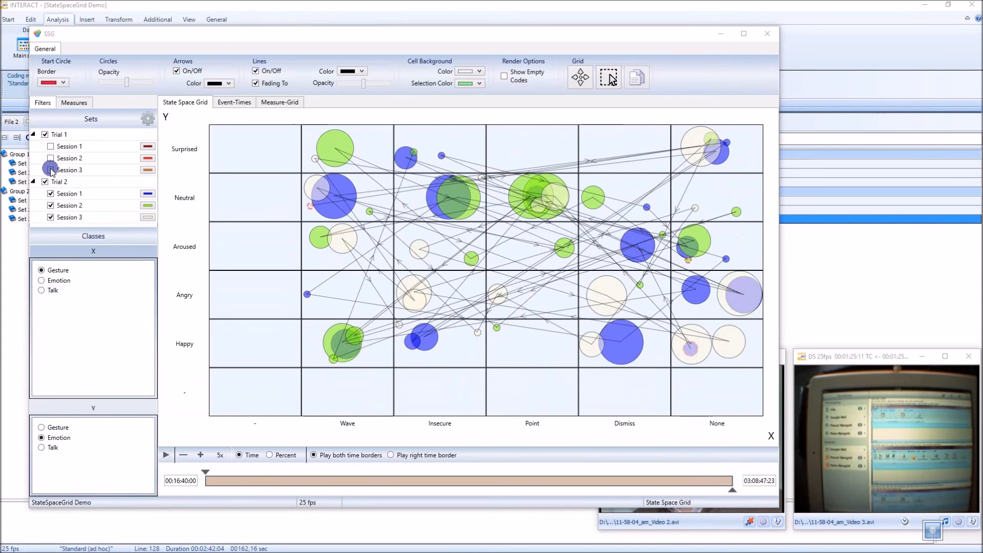
click(45, 134)
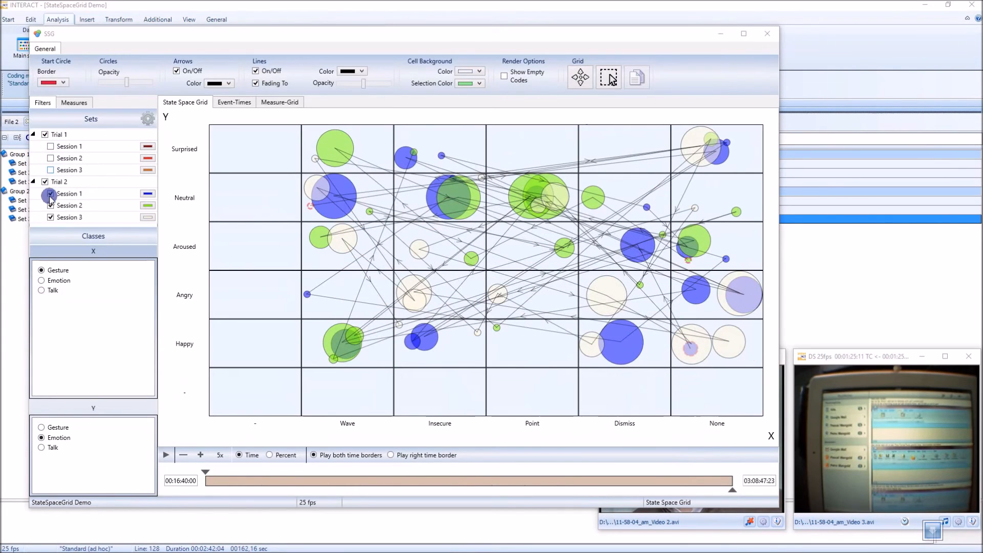
click(51, 193)
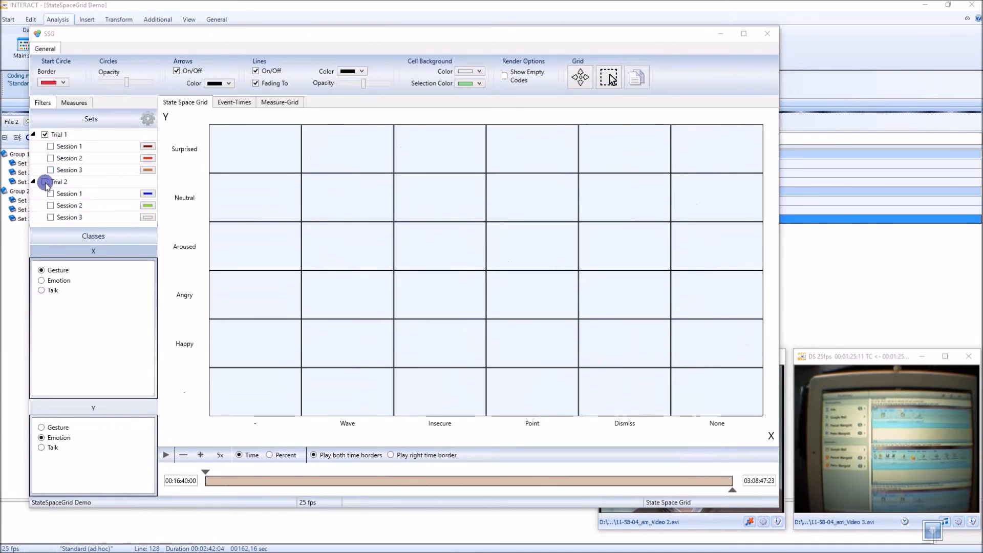
click(45, 135)
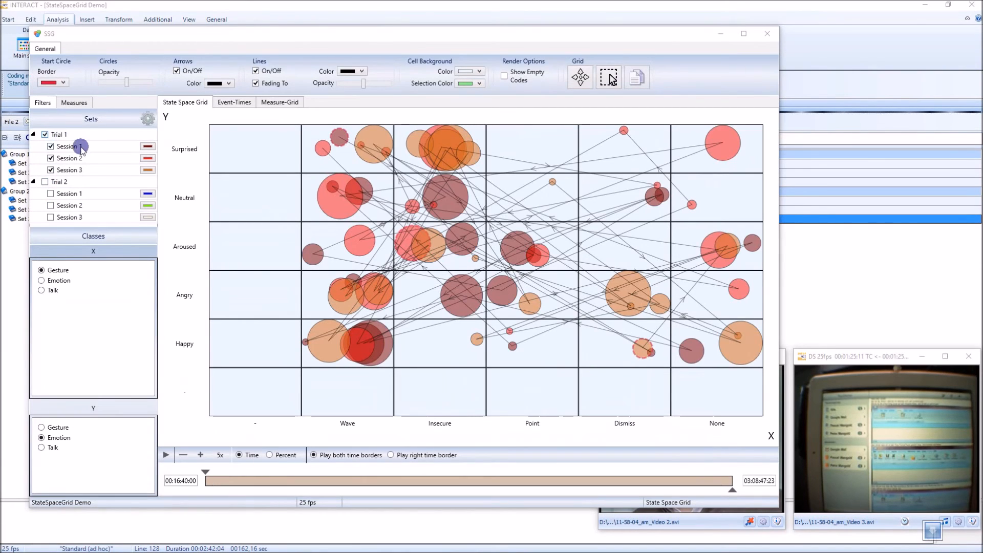
- Review Trial 1's event measures and display Duration % per cell in the measure grid, examining the Insecure cells
click(74, 103)
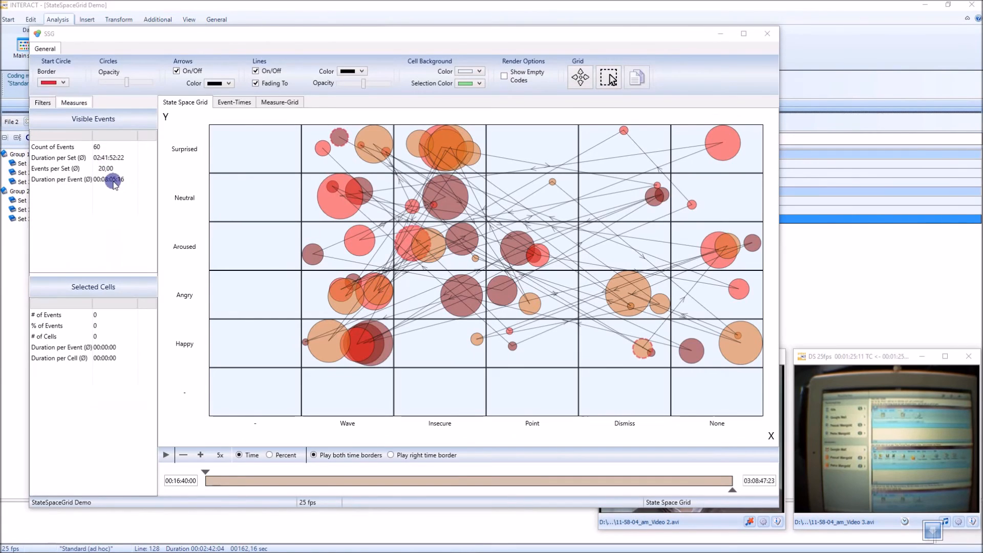
click(283, 102)
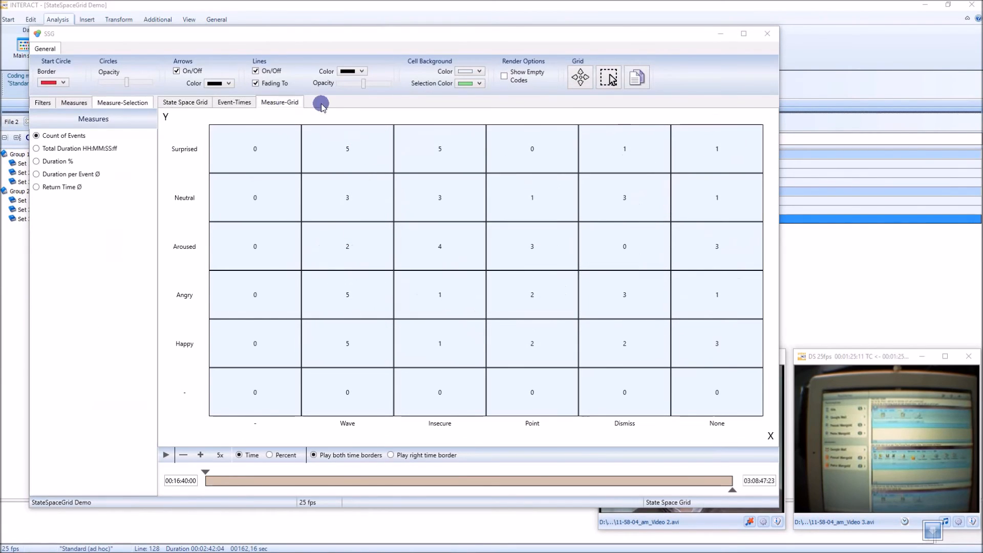
click(51, 163)
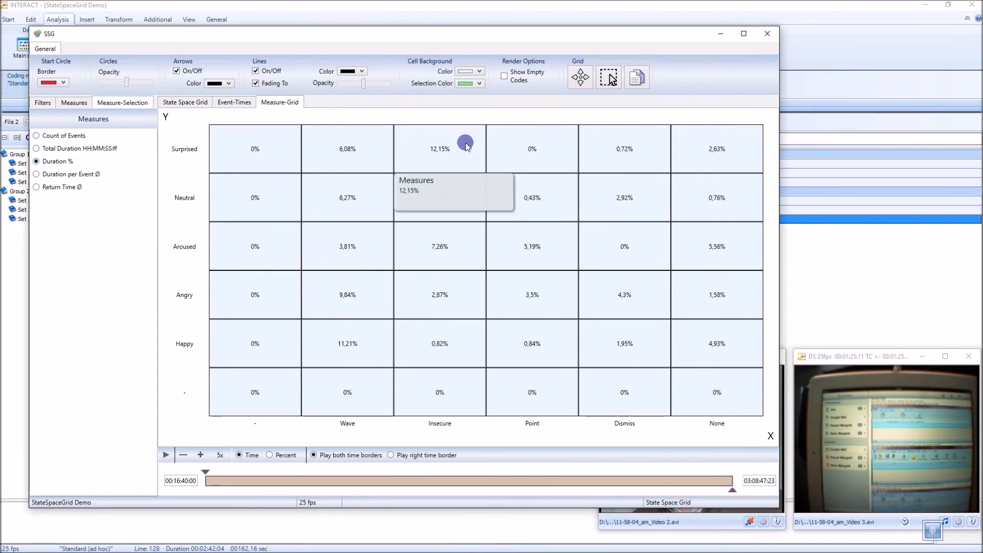
mouse_move(419, 162)
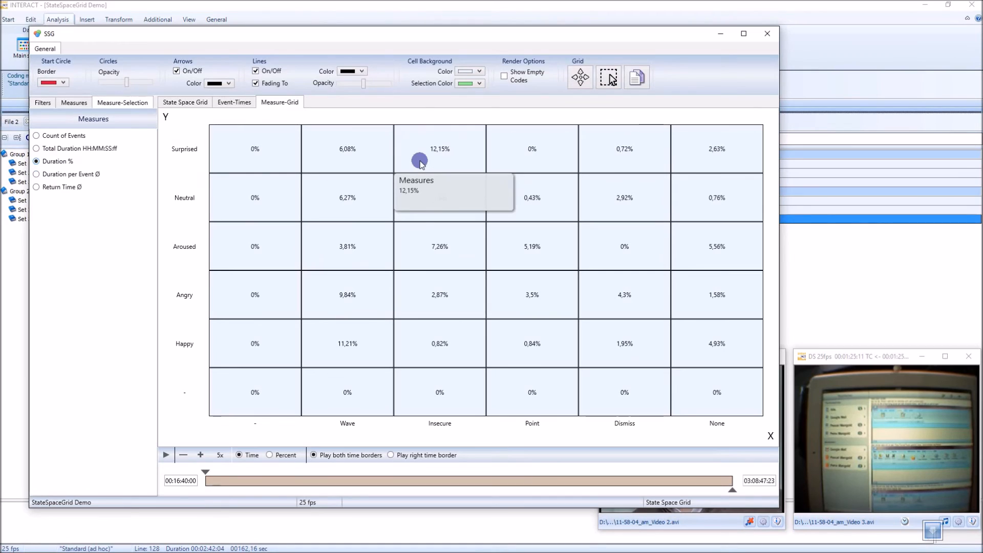
mouse_move(428, 208)
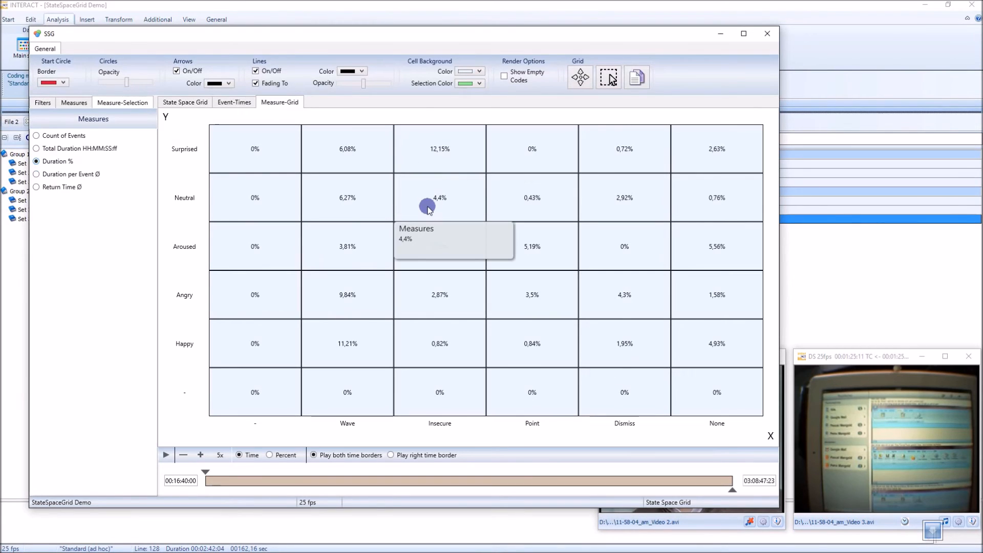
- Switch the measure grid from Trial 1 to Trial 2 and examine its duration percentages for the gesture and emotion combinations
click(46, 103)
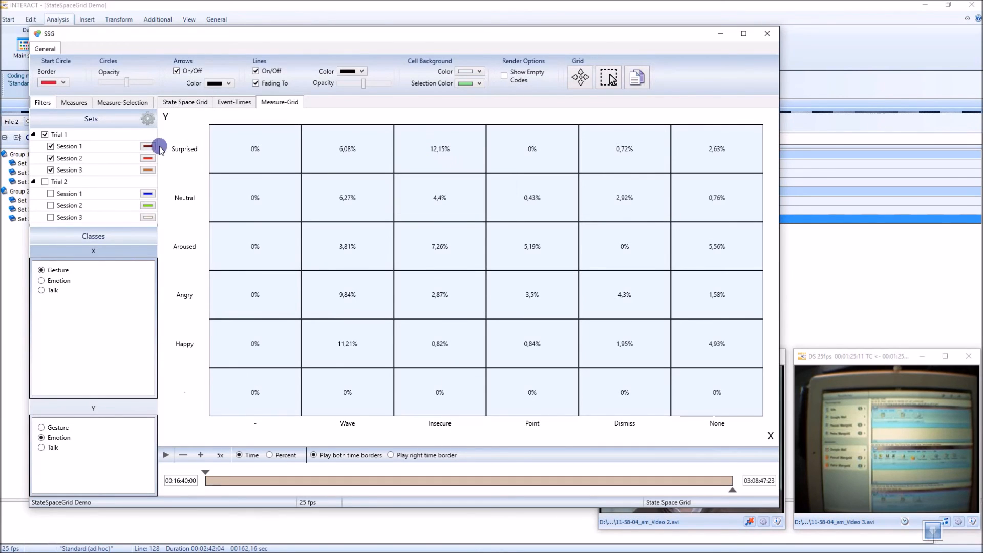
click(44, 183)
click(45, 134)
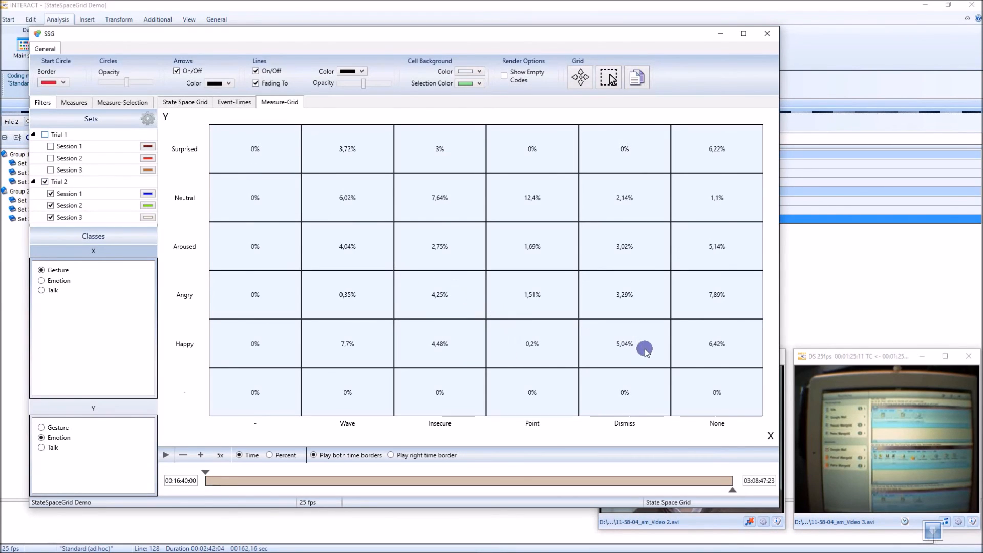
mouse_move(360, 348)
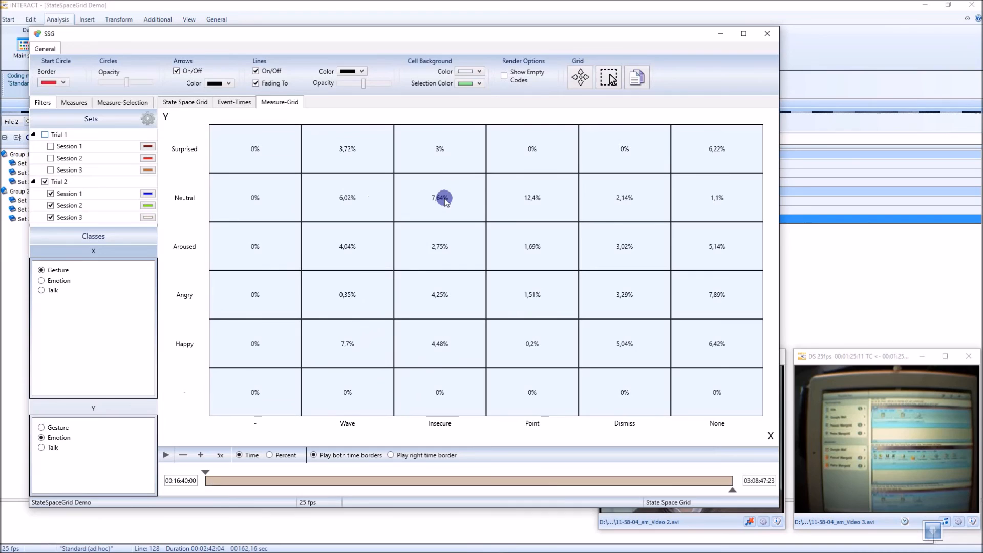
mouse_move(535, 197)
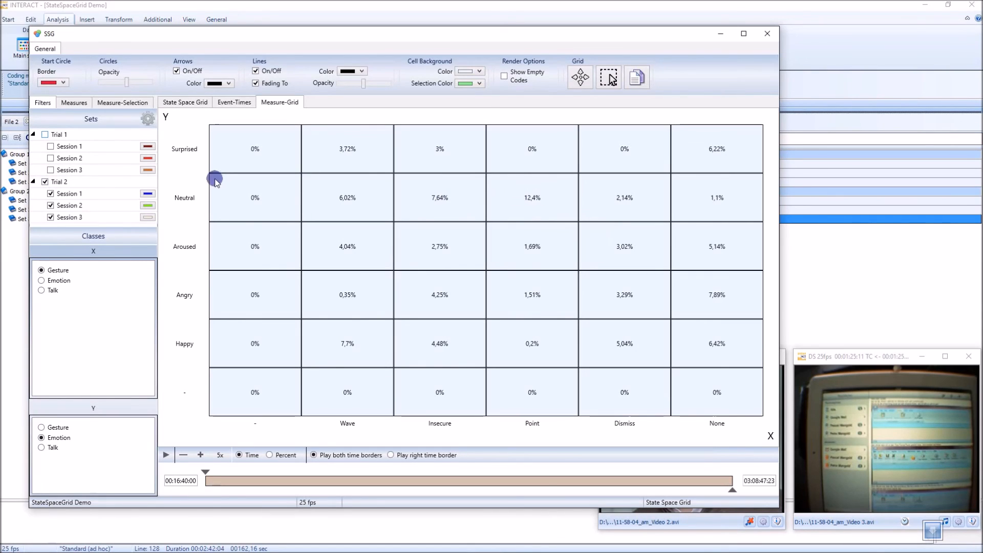
- Alternate the measure grid between Trial 1 and Trial 2 to compare their percentages, and include both trials together
click(44, 134)
click(45, 182)
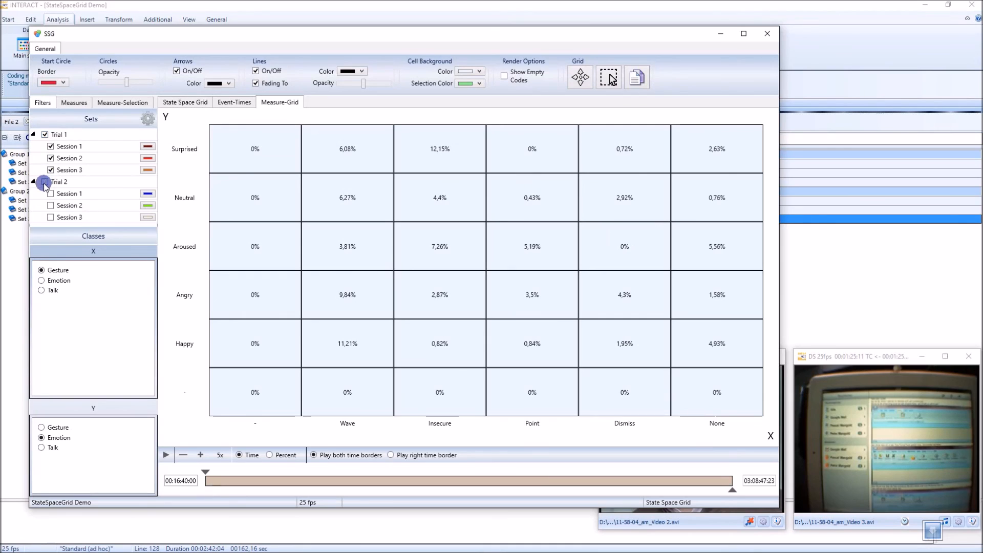
click(45, 182)
click(45, 134)
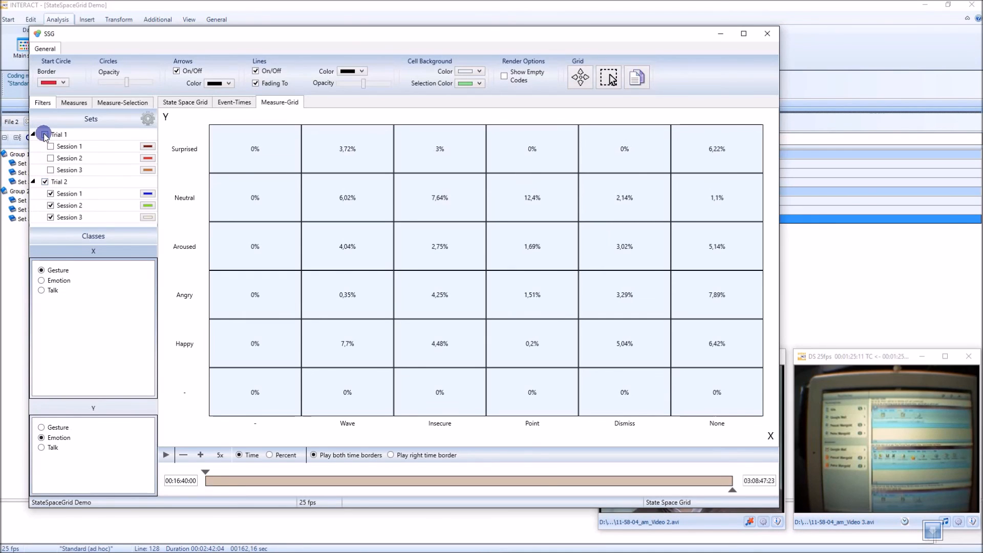
click(45, 134)
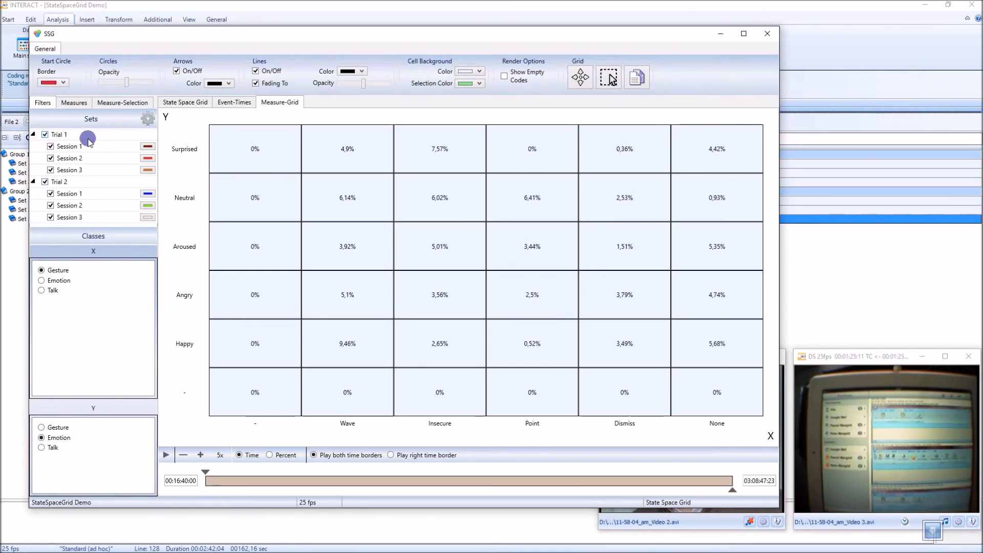
- Return to the state space grid view and reduce its end time to 02:02:43:19
click(186, 102)
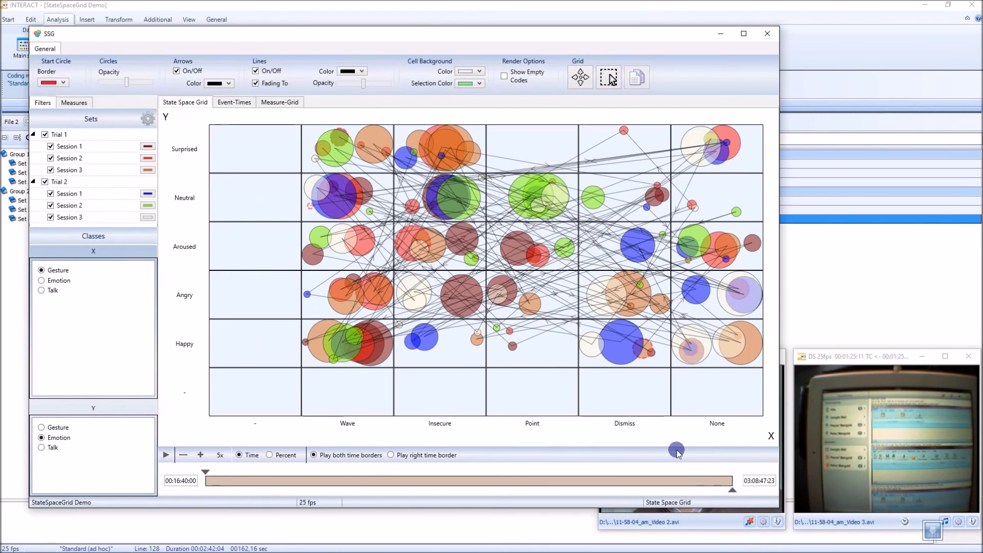
mouse_move(732, 489)
mouse_down()
mouse_move(417, 466)
mouse_move(215, 473)
mouse_move(597, 475)
mouse_move(531, 488)
mouse_up()
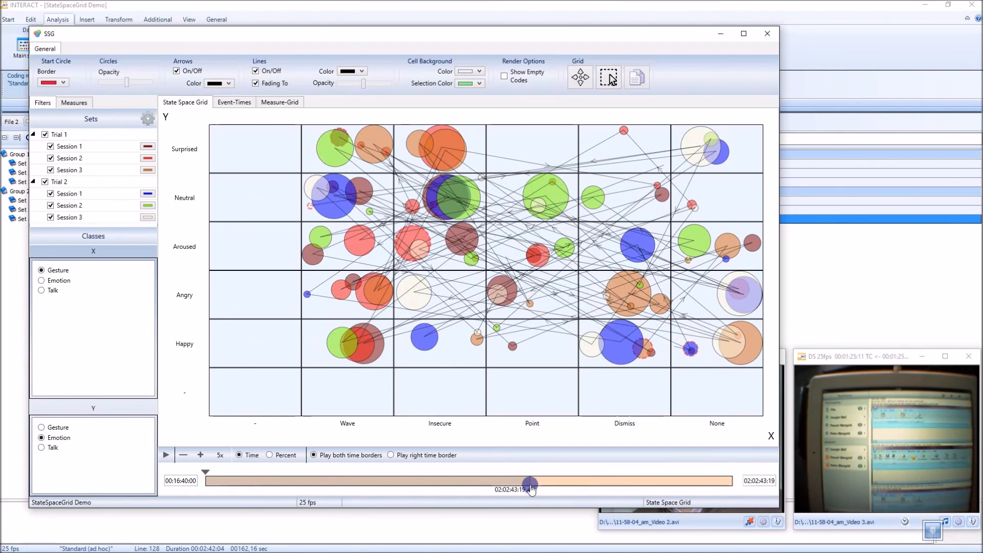